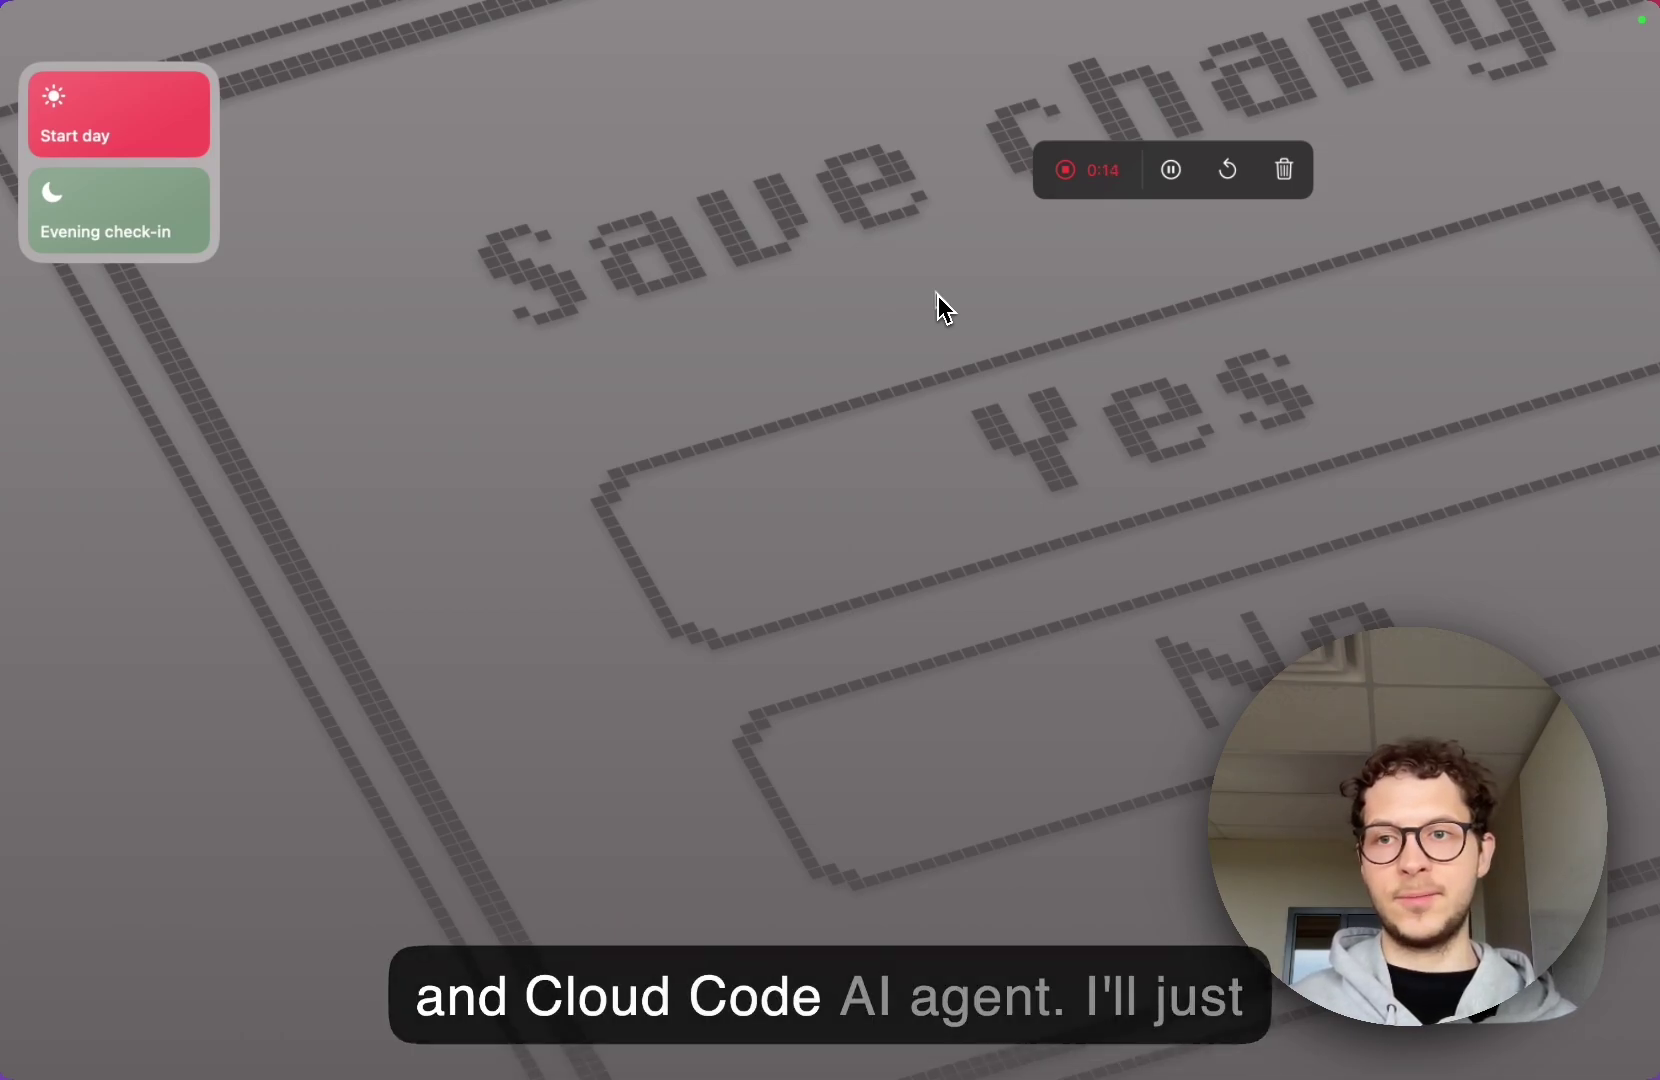
Run the Start day shortcut from the Shortcuts widget to launch the daily-note command
click(112, 137)
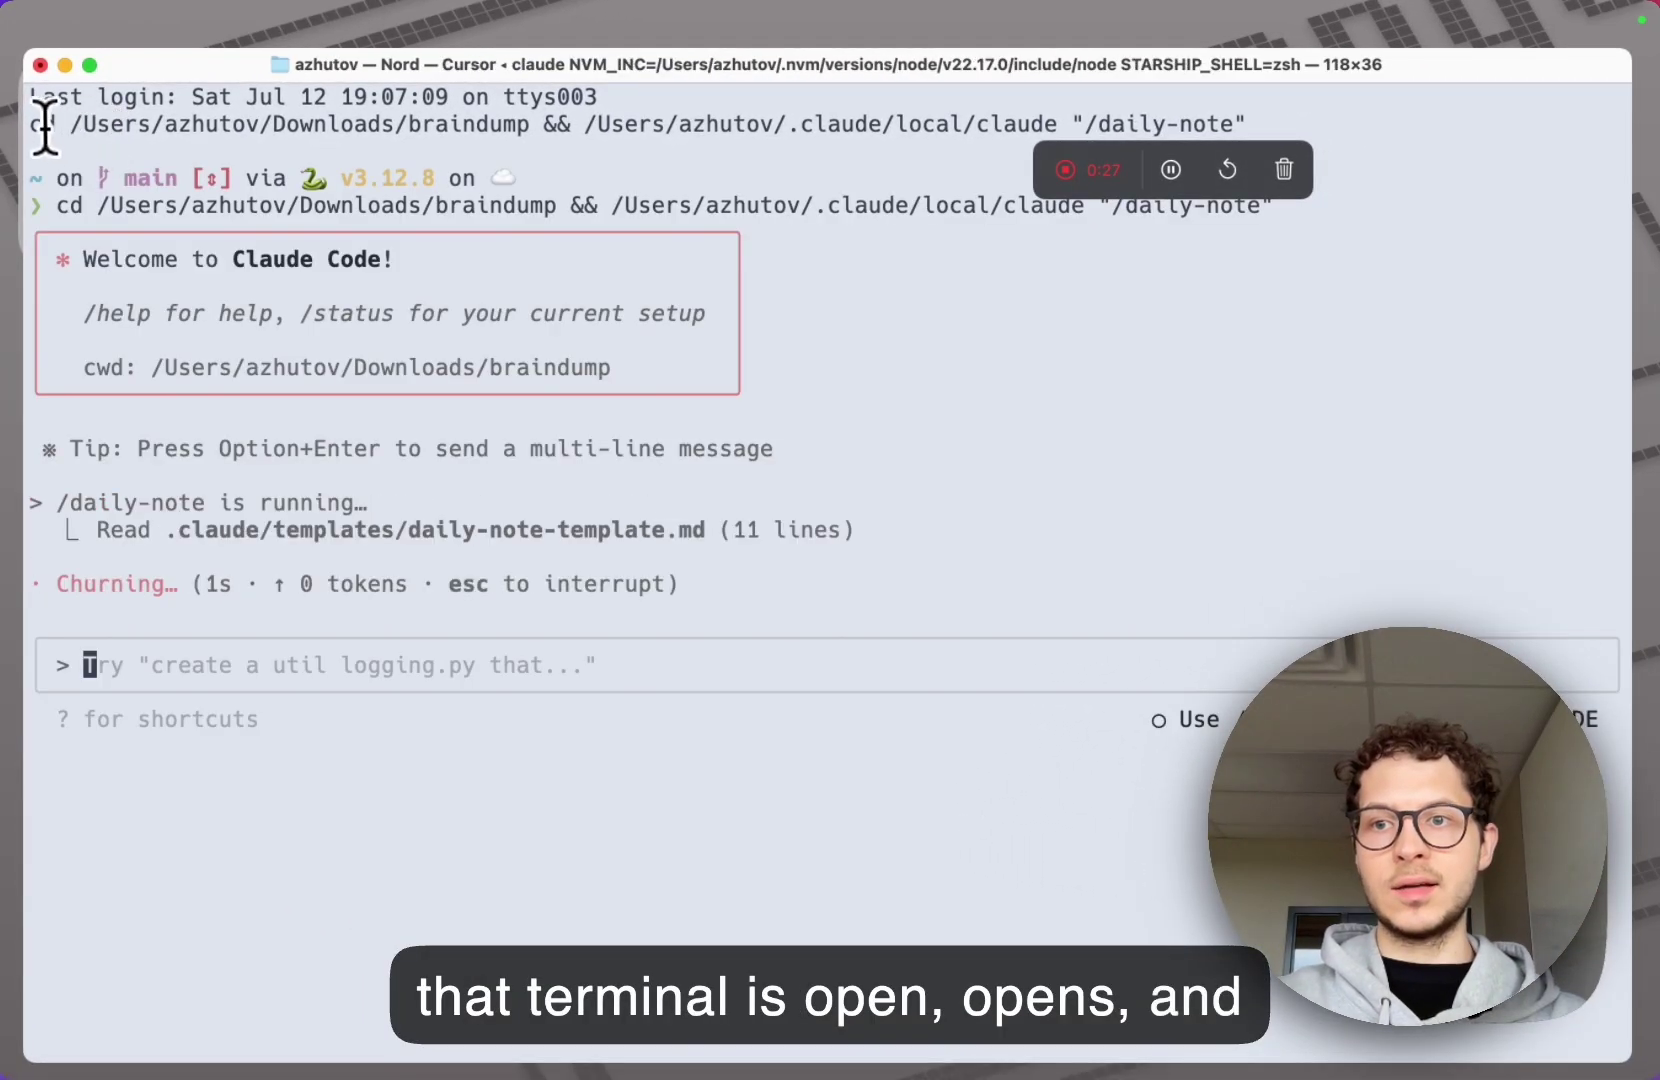
Highlight the braindump path, claude, /daily-note argument and shortcuts run command in the launch output
triple_click(1303, 178)
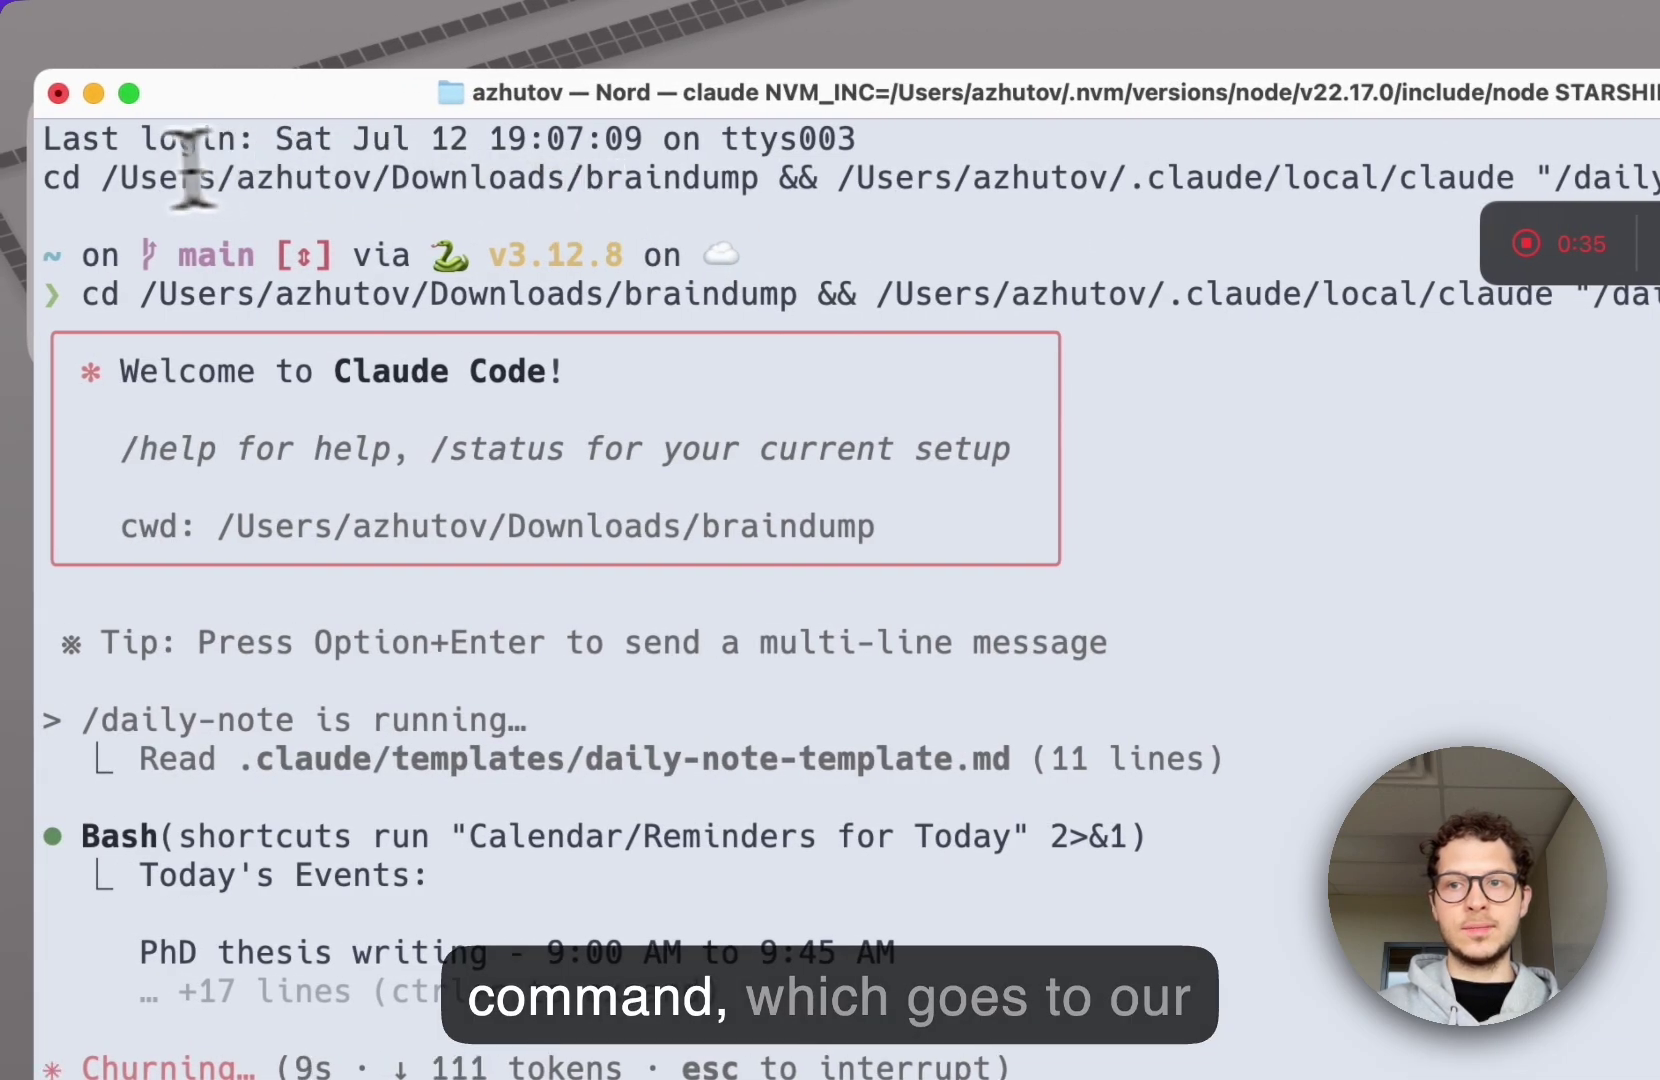
drag(102, 178, 791, 178)
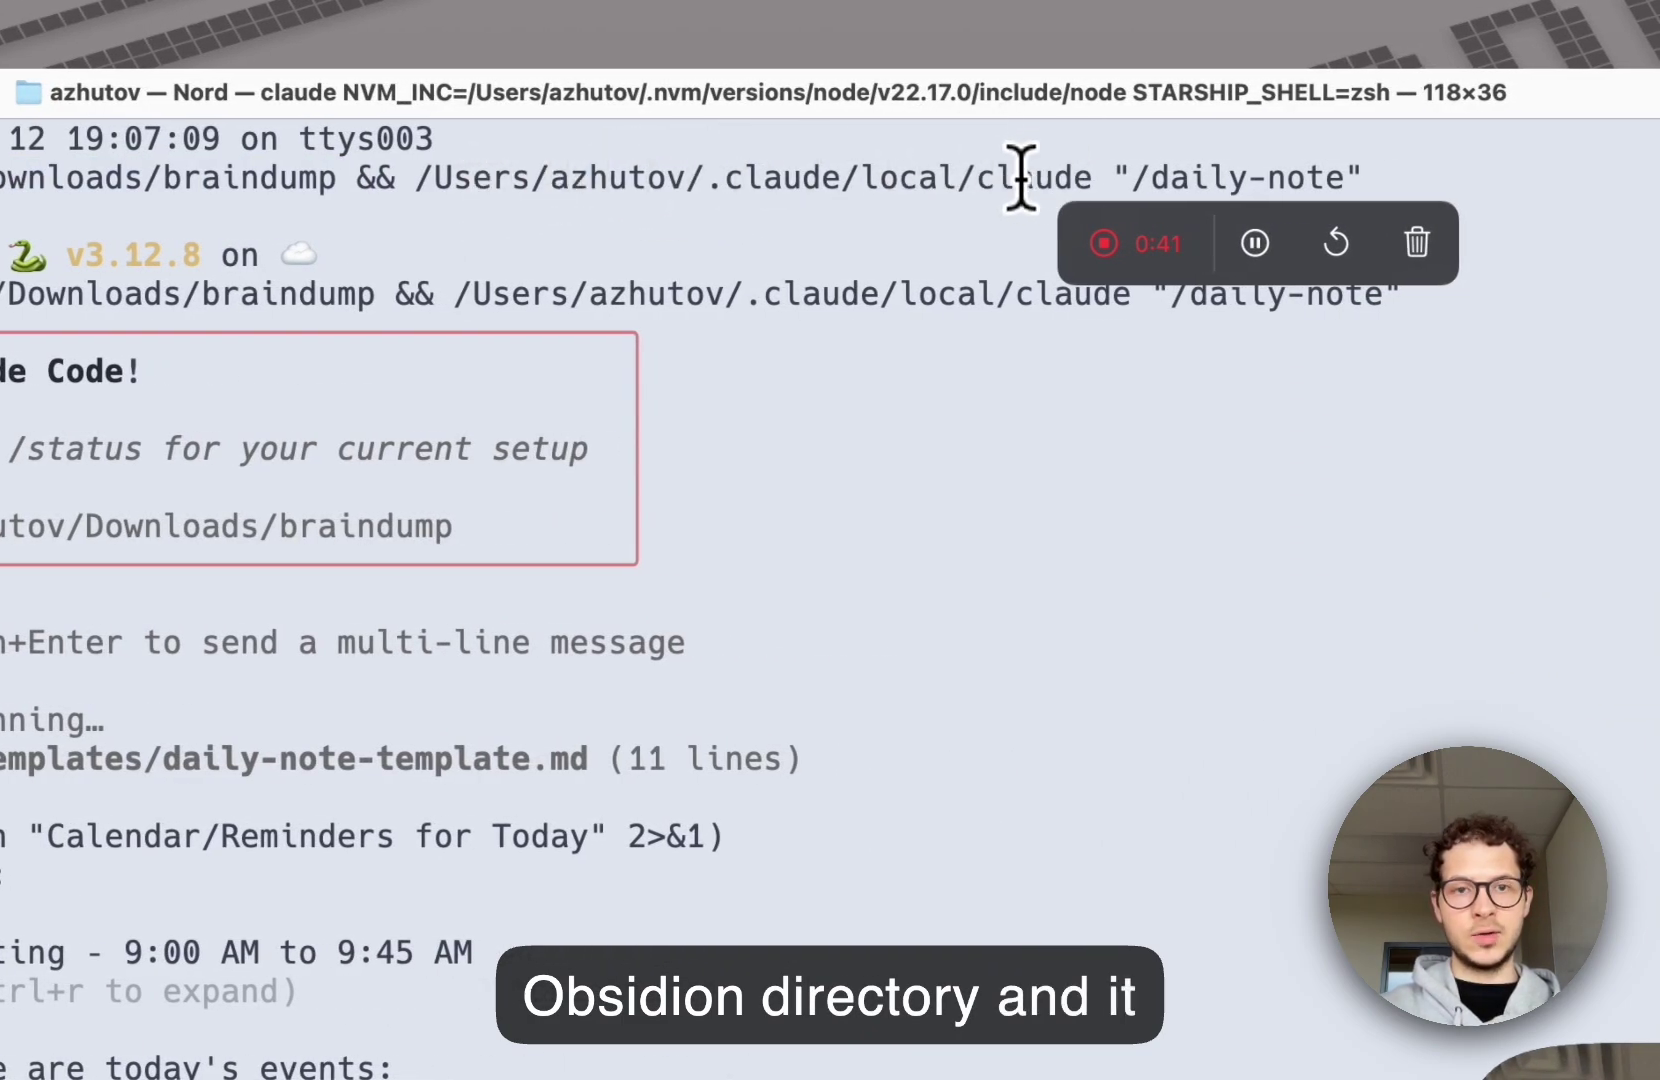
double_click(1021, 177)
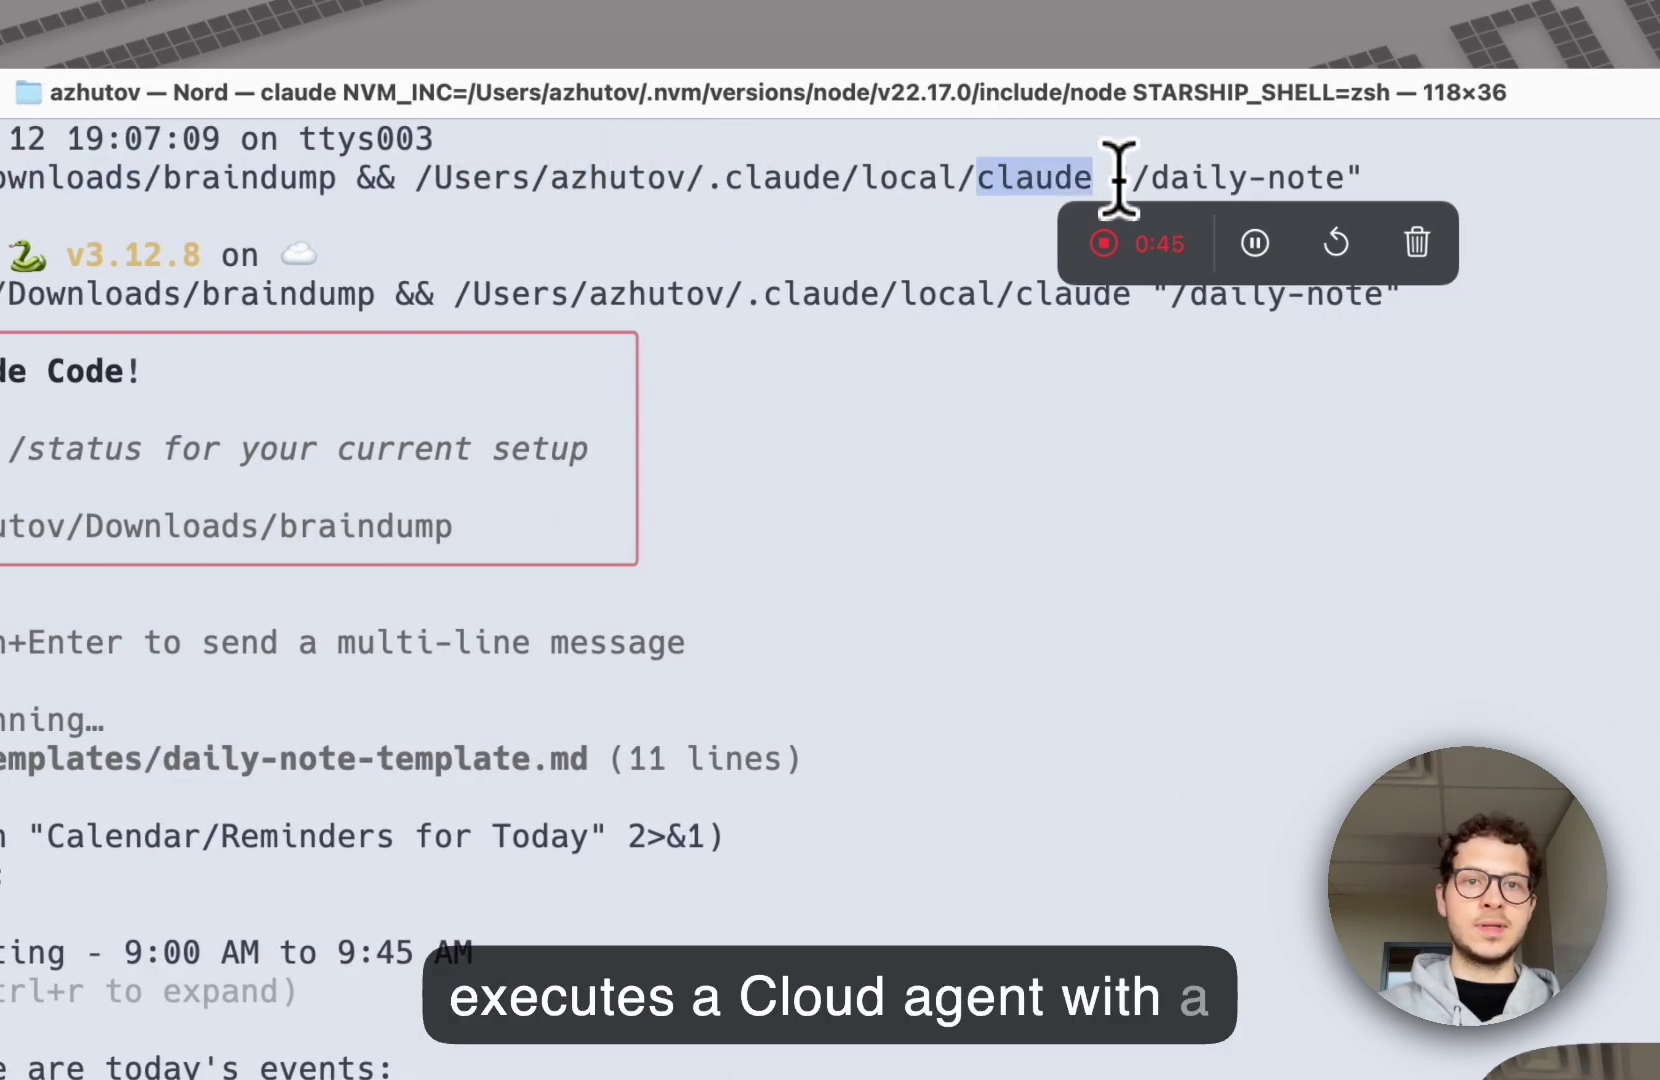
drag(1112, 178, 1230, 175)
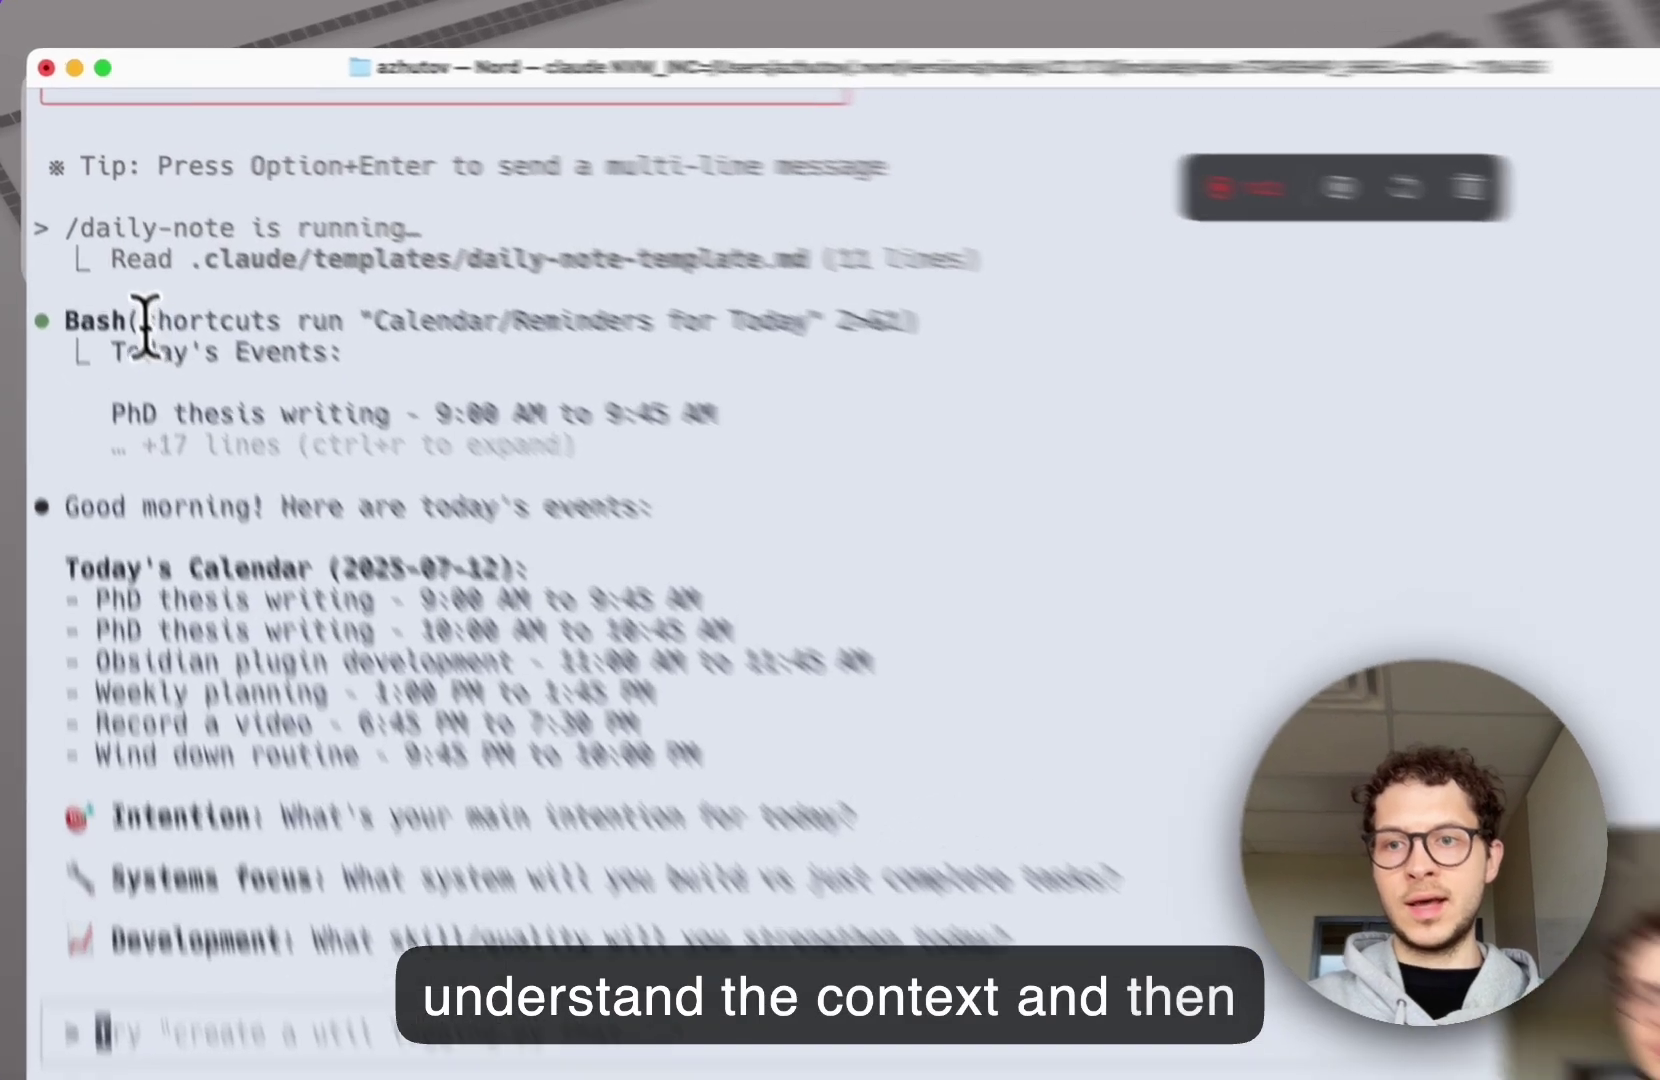
drag(178, 387, 1042, 335)
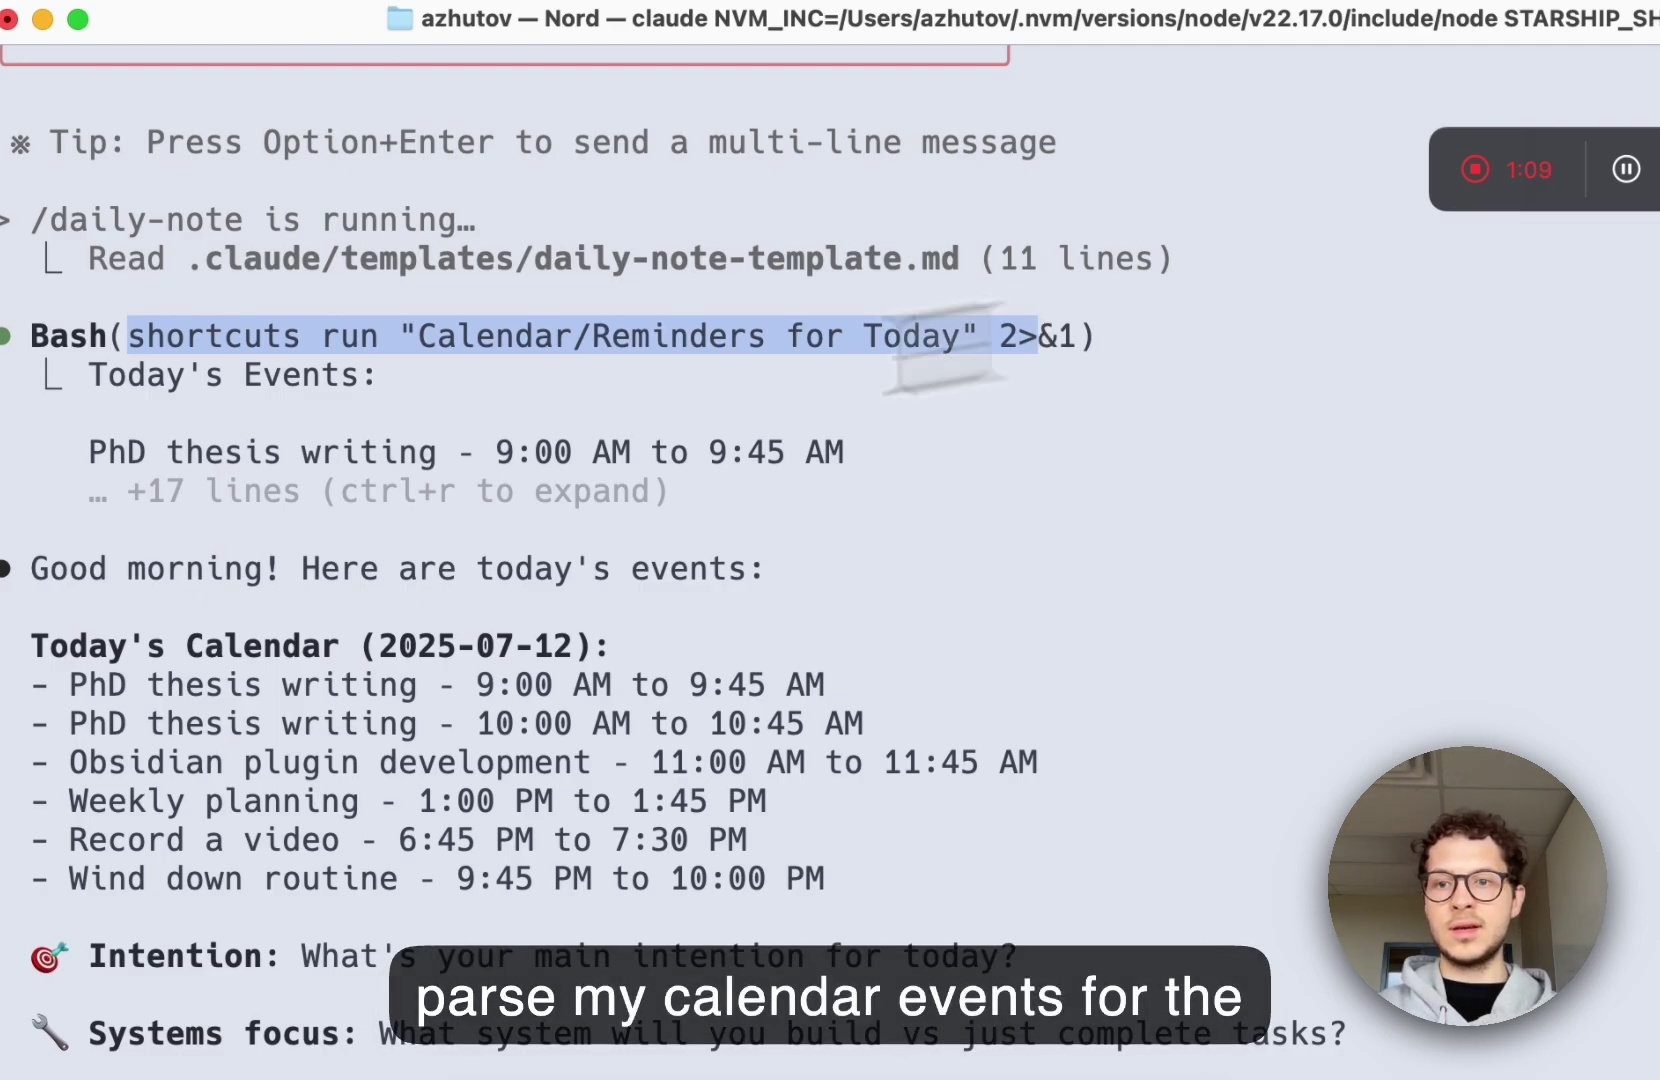
click(480, 467)
drag(143, 322, 753, 445)
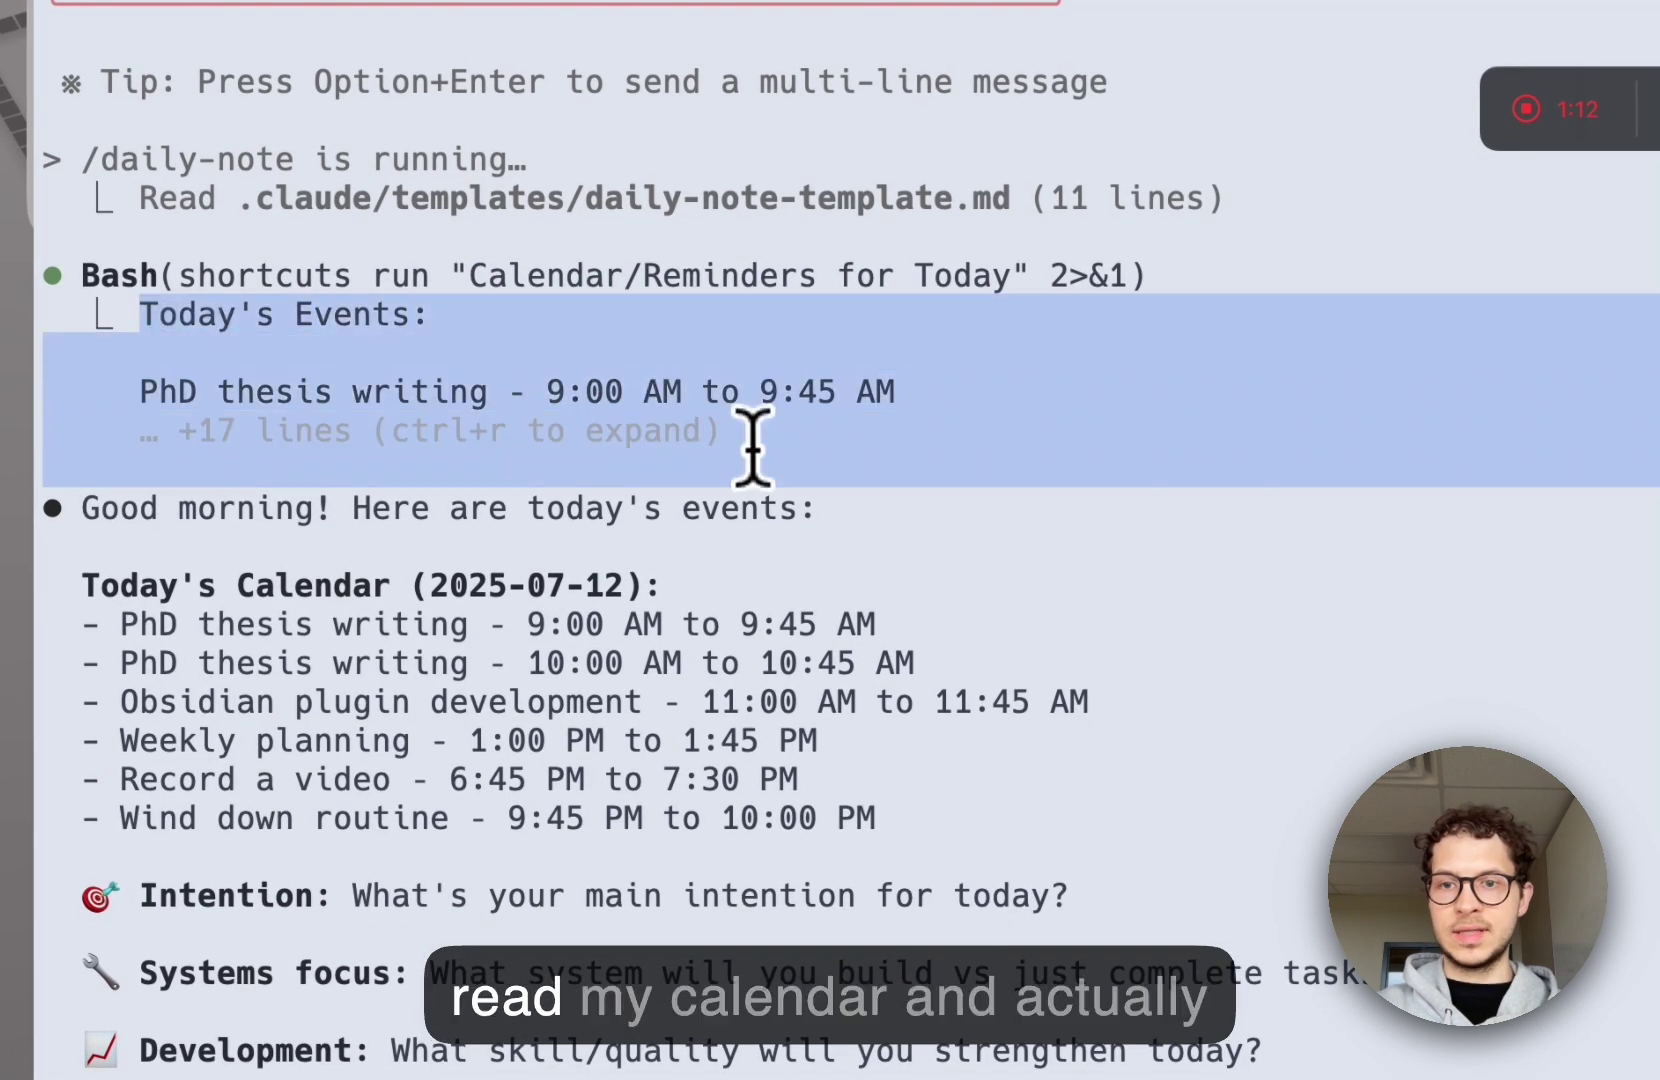
Expand the calendar output to show today's six events and open Calendar to compare
key(ctrl+r)
scroll(611, 444, up, 5)
scroll(170, 434, up, 5)
drag(118, 430, 879, 625)
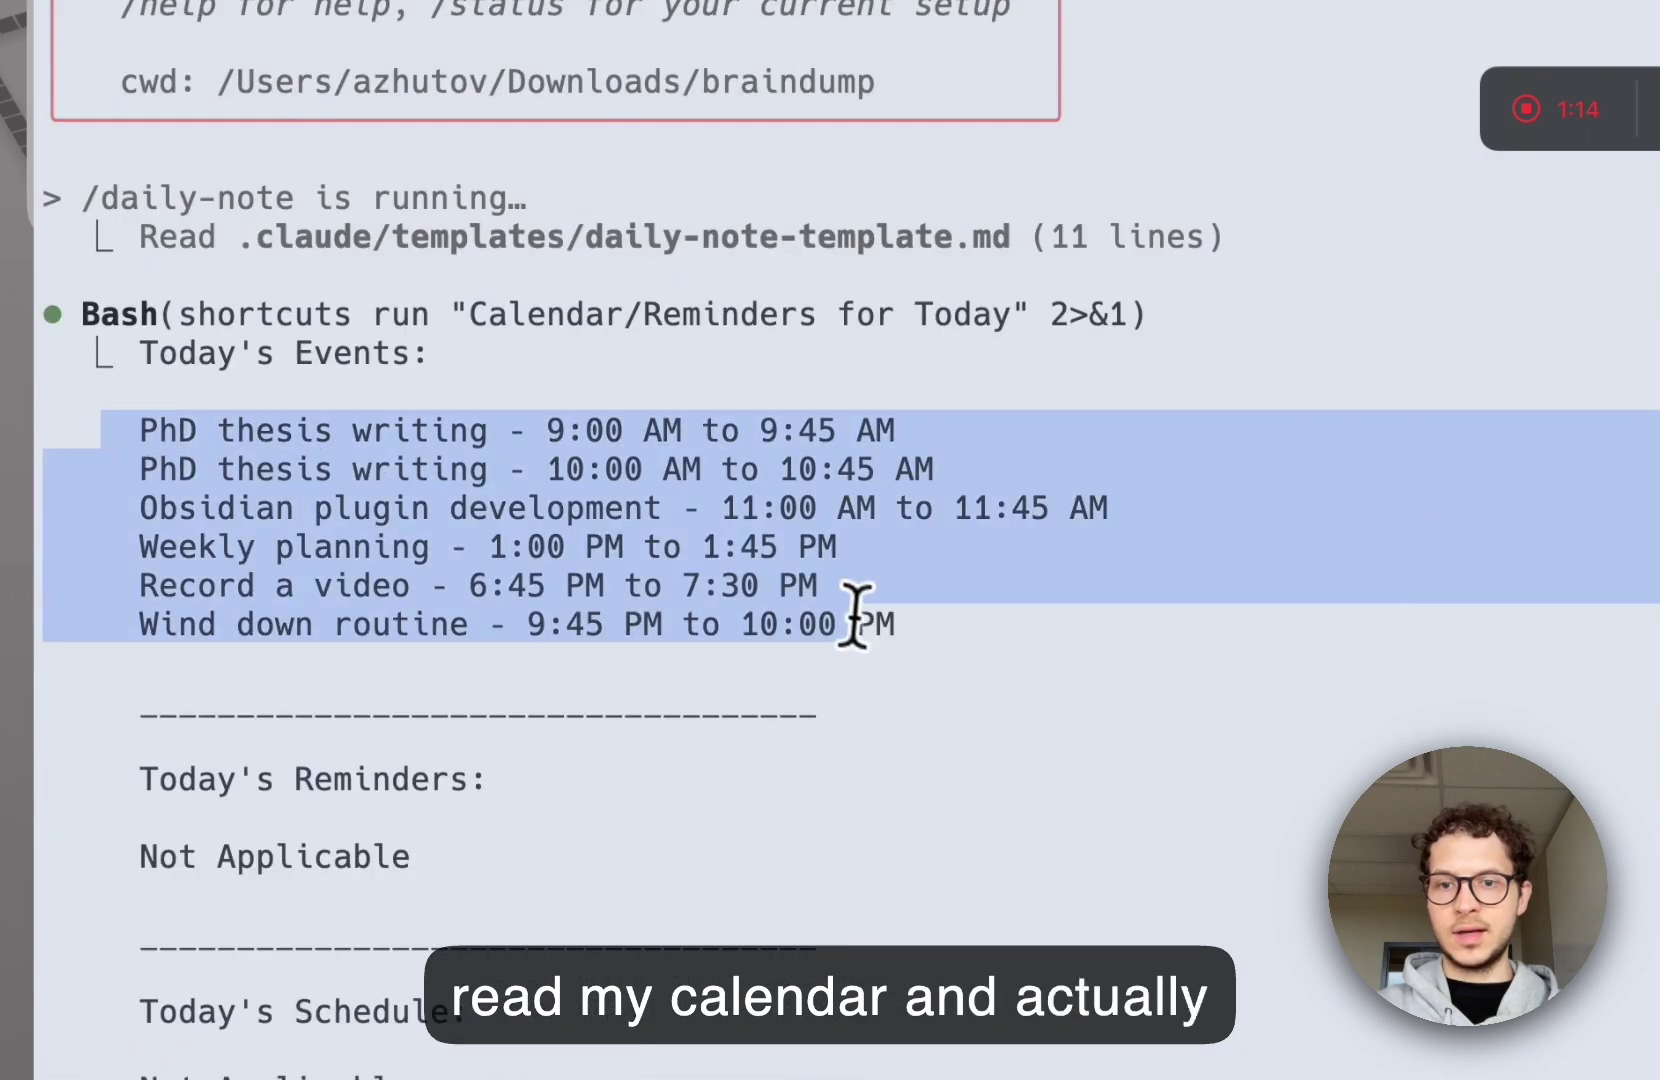
key(super+space)
text(c)
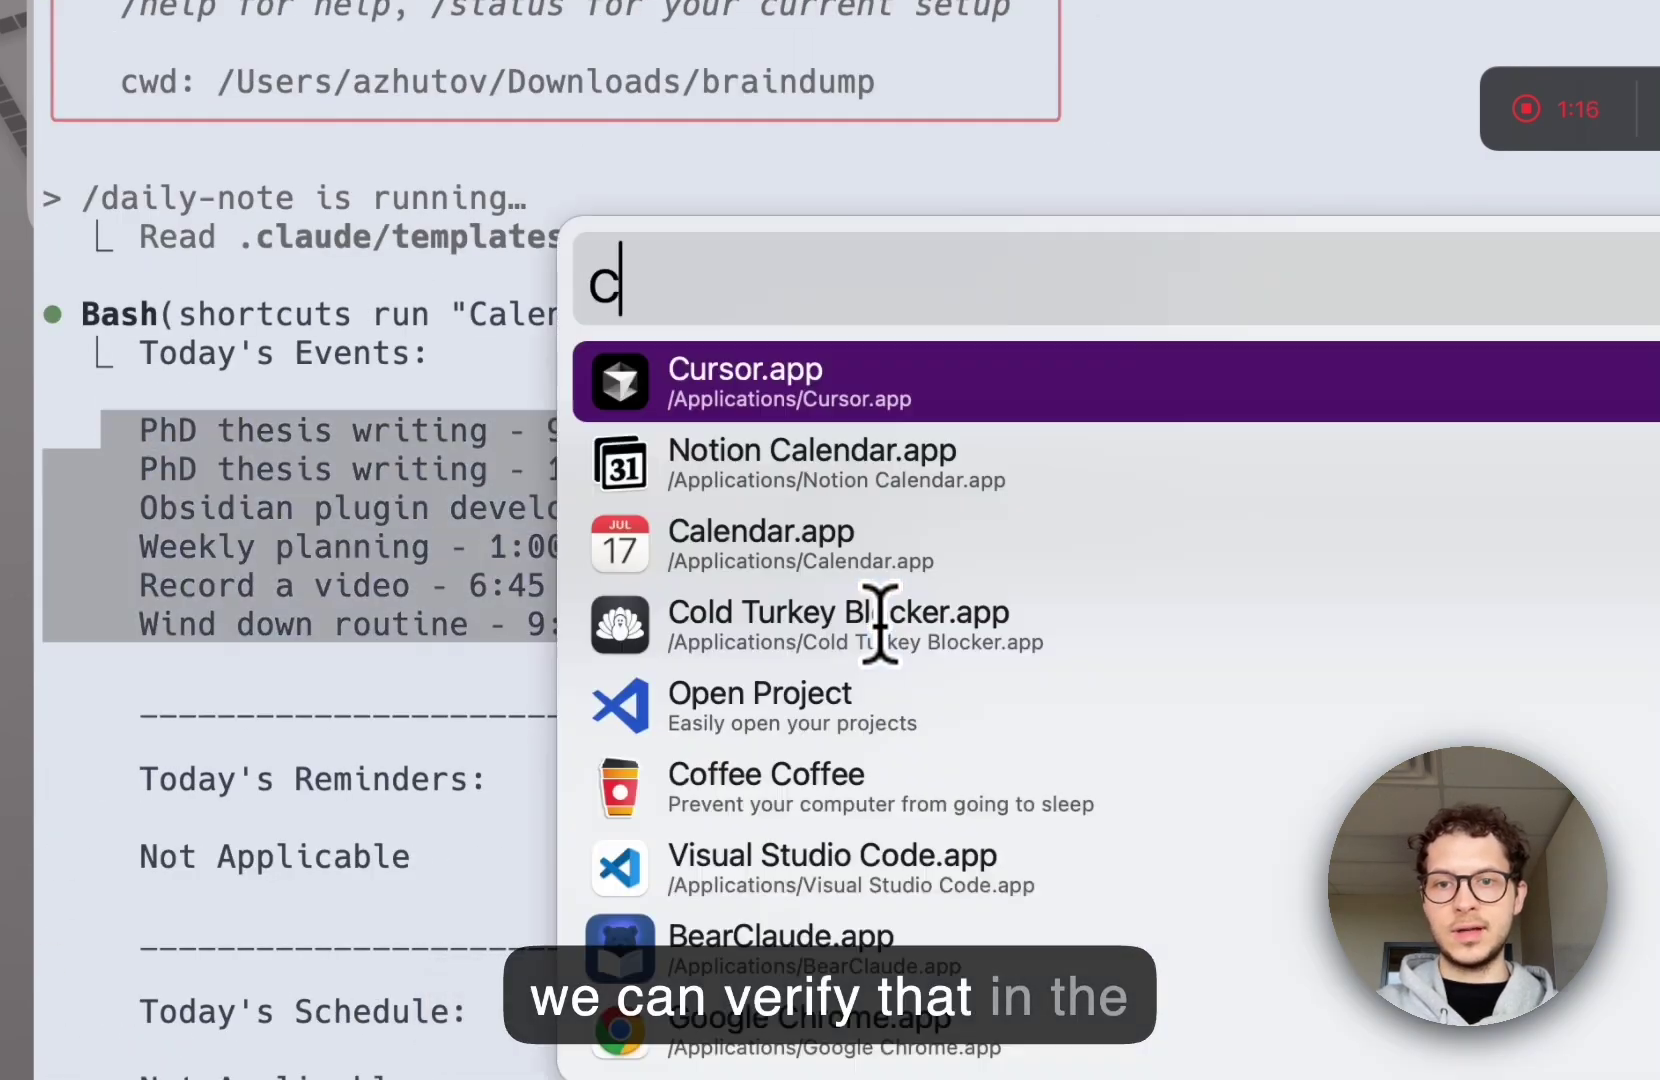
text(a)
key(Return)
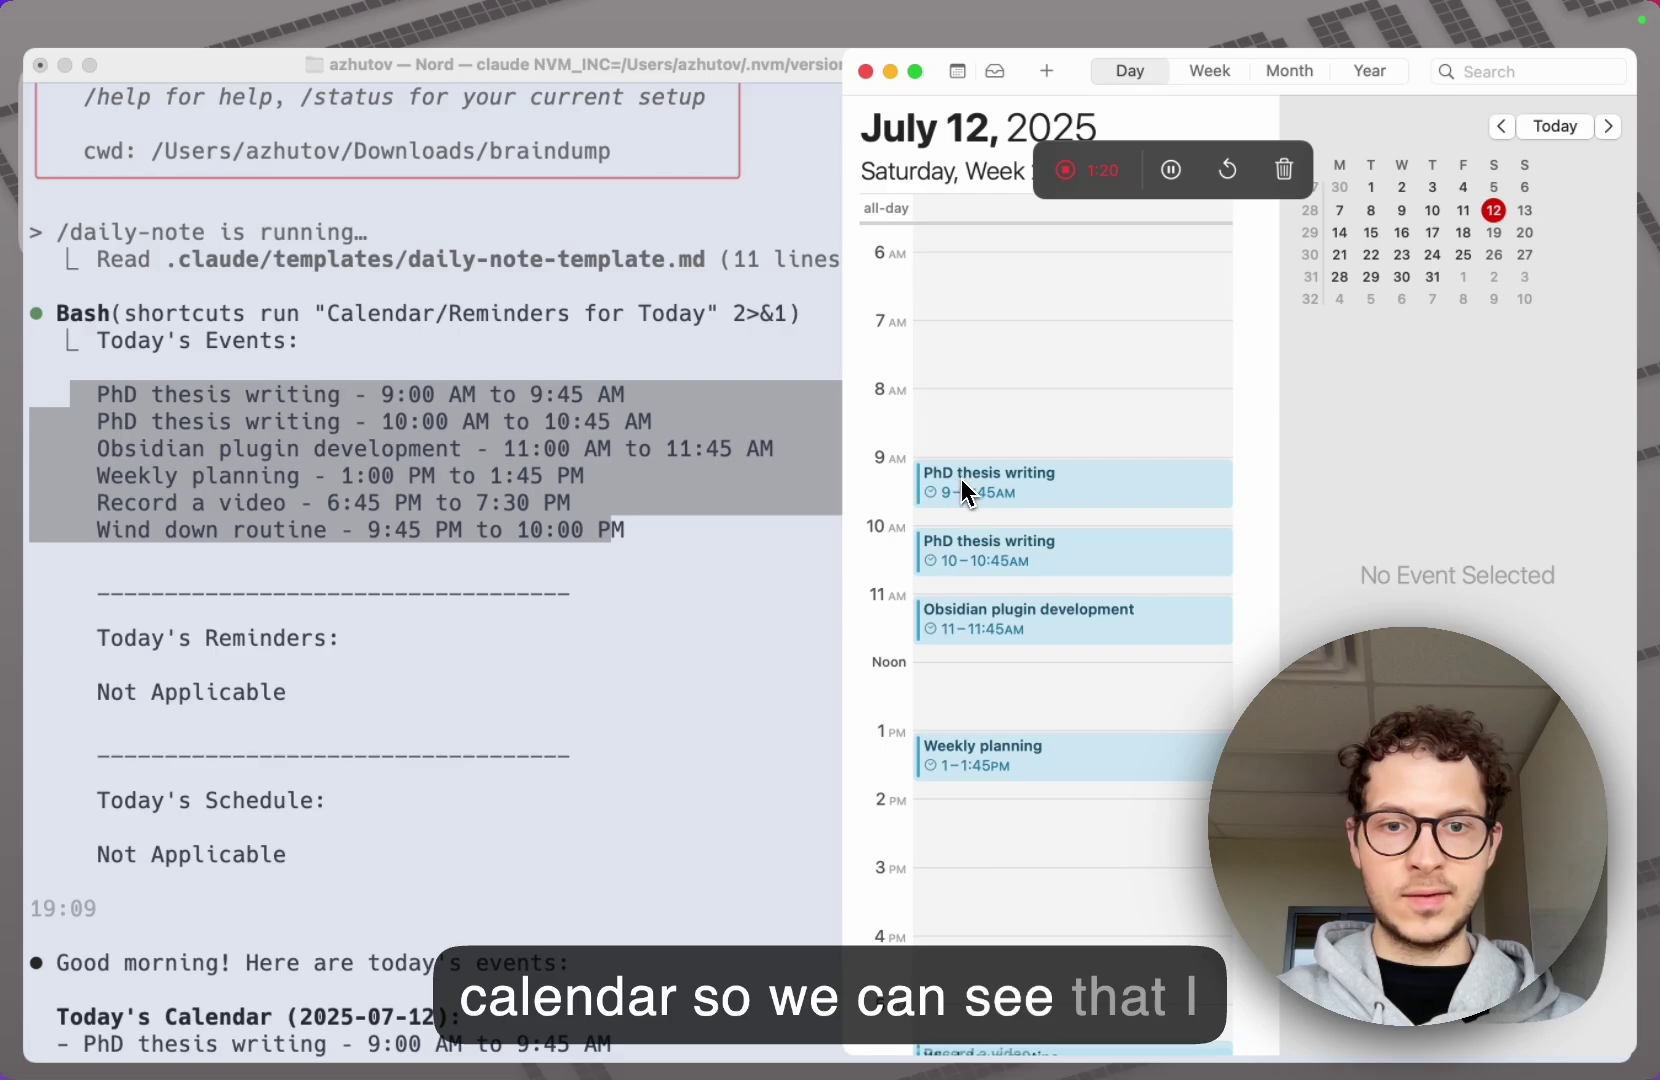
scroll(959, 487, down, 1)
scroll(959, 486, down, 5)
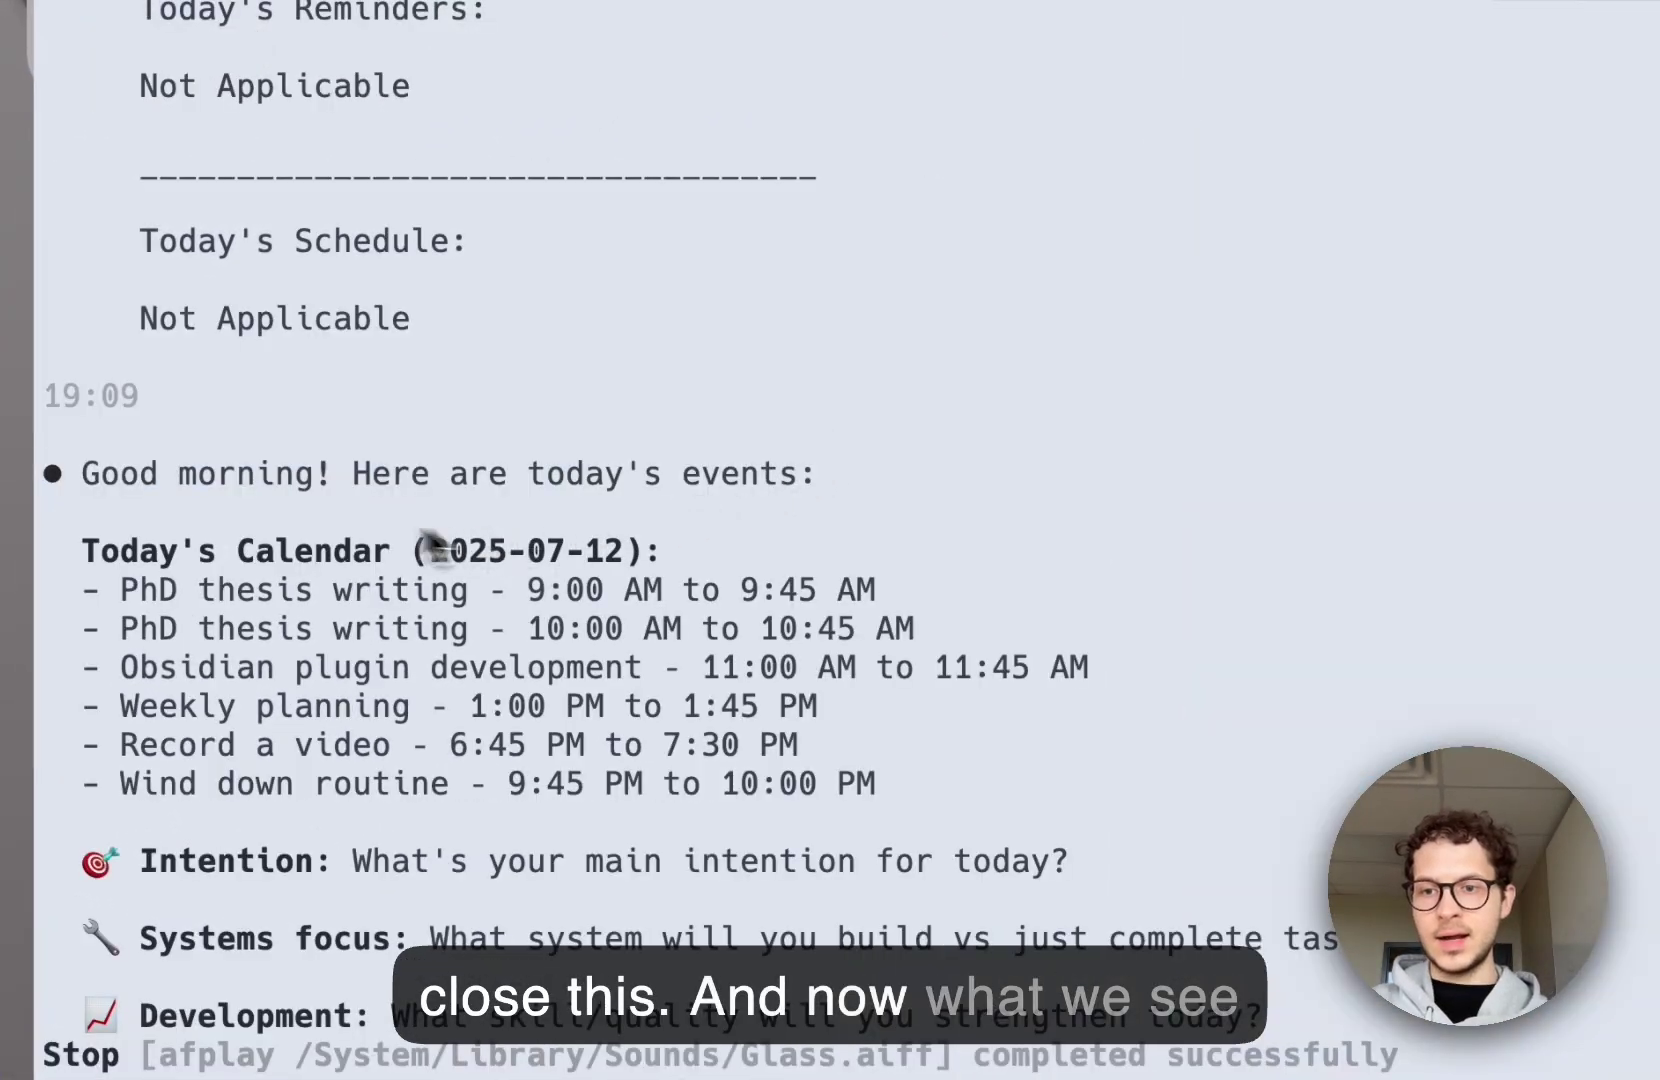
Review today's calendar summary and the three daily questions, then start Superwhisper dictation
drag(81, 543, 960, 793)
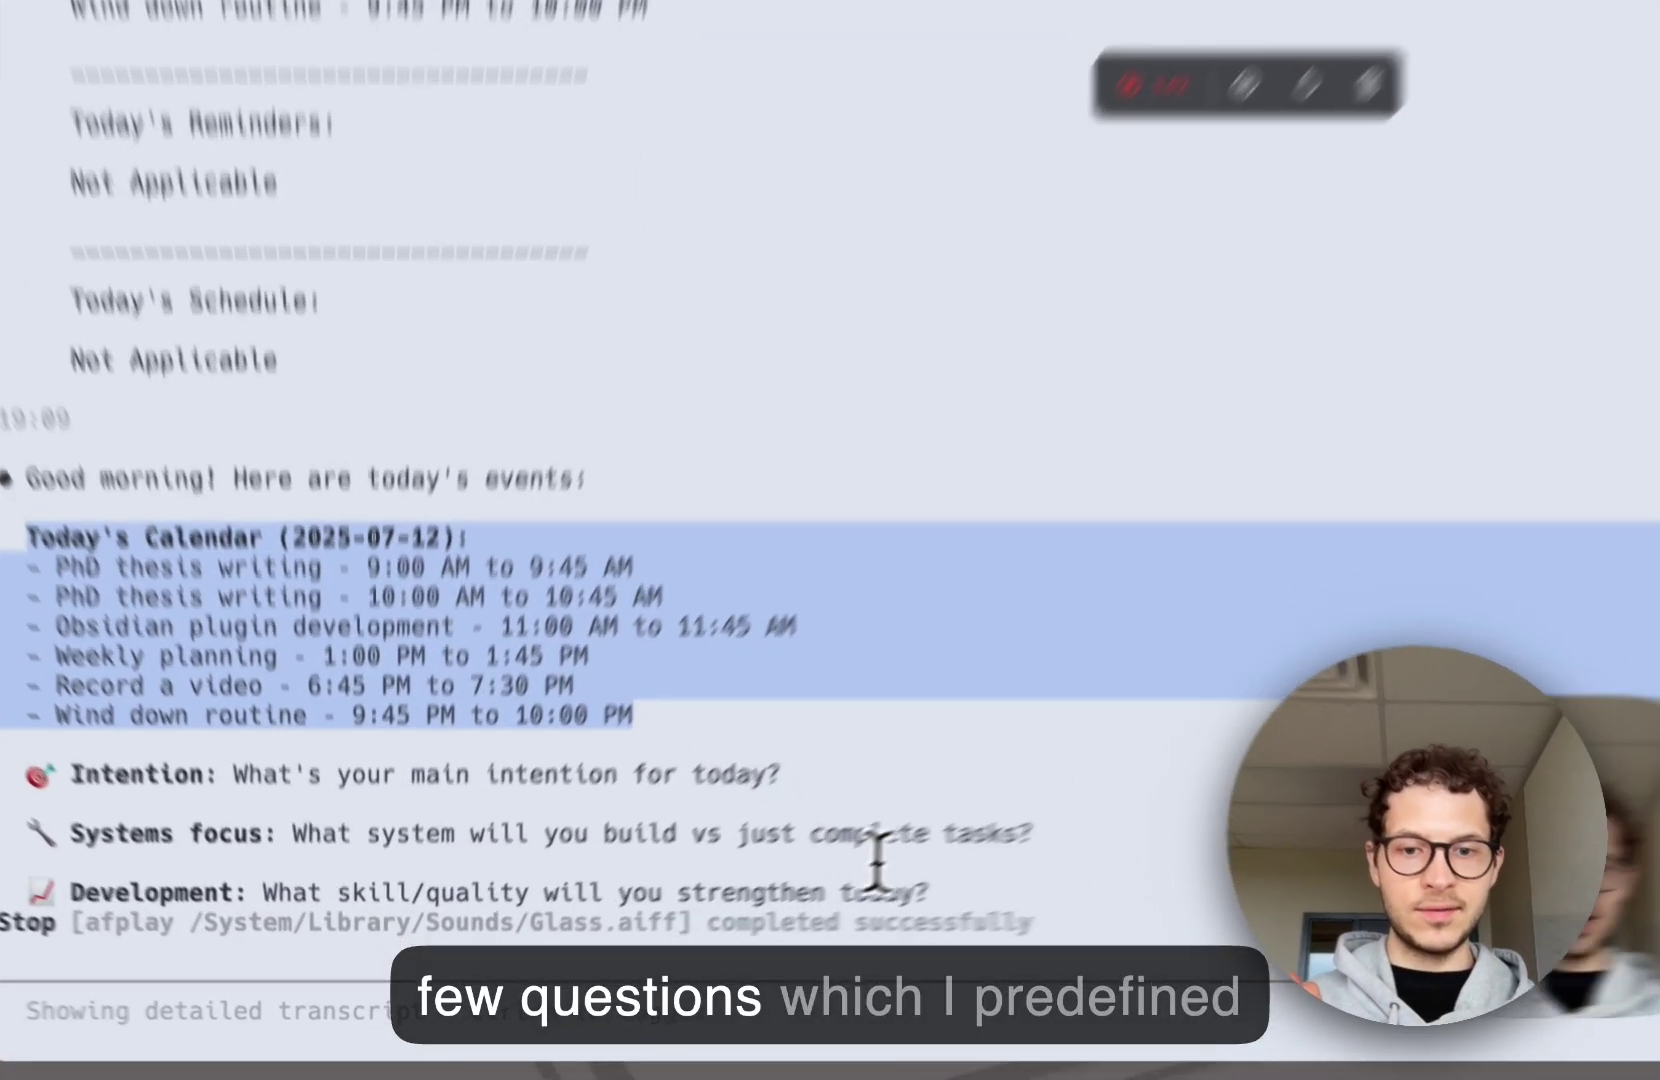
drag(883, 909, 49, 793)
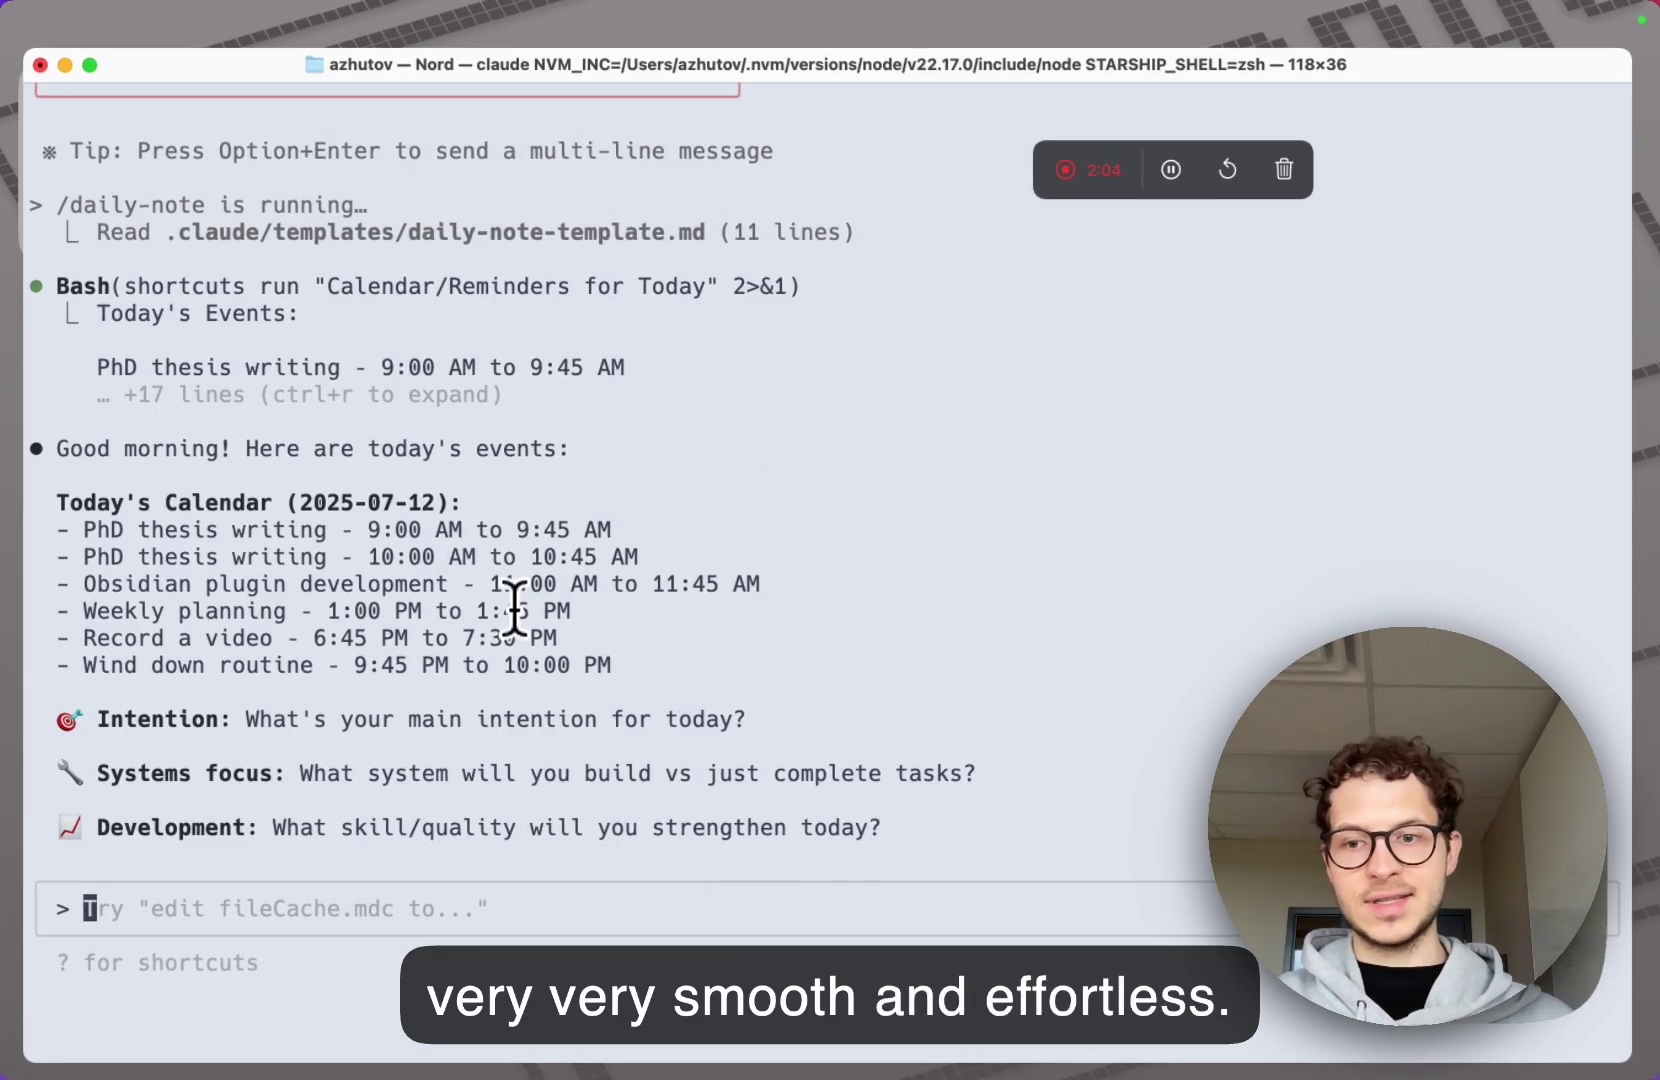
key(alt+k)
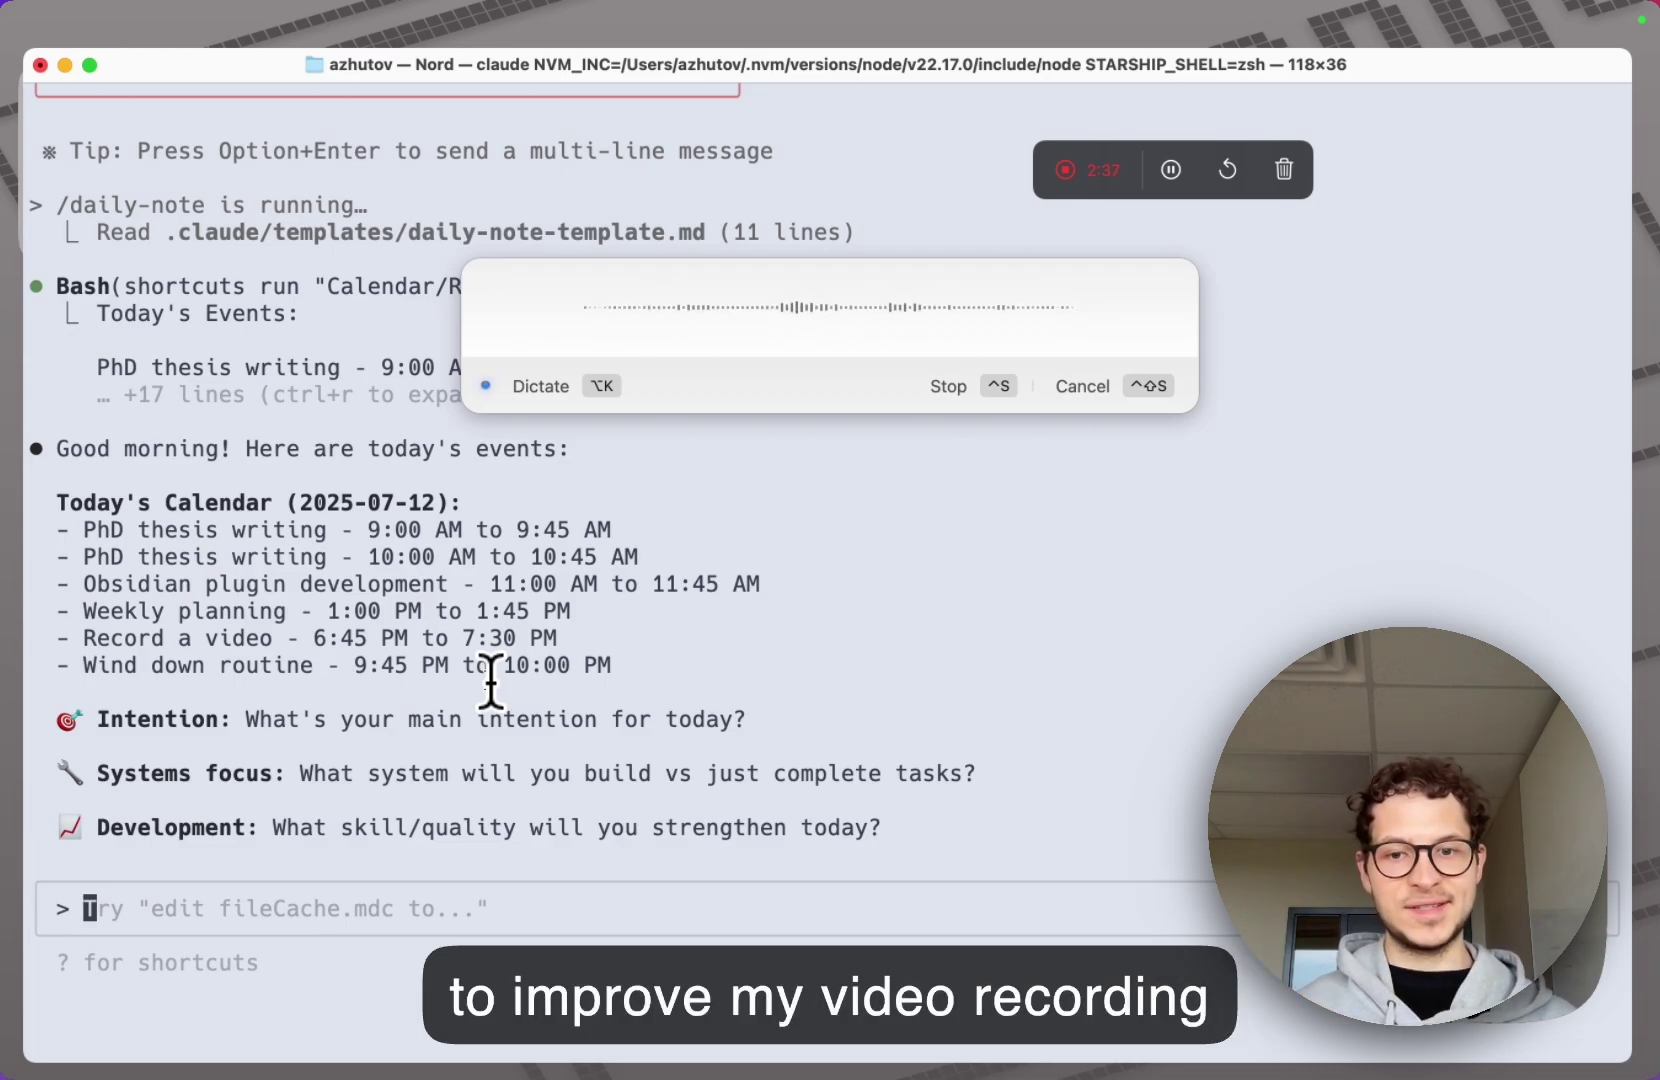
Stop the Superwhisper recording and send the transcribed answers to Claude
key(ctrl+s)
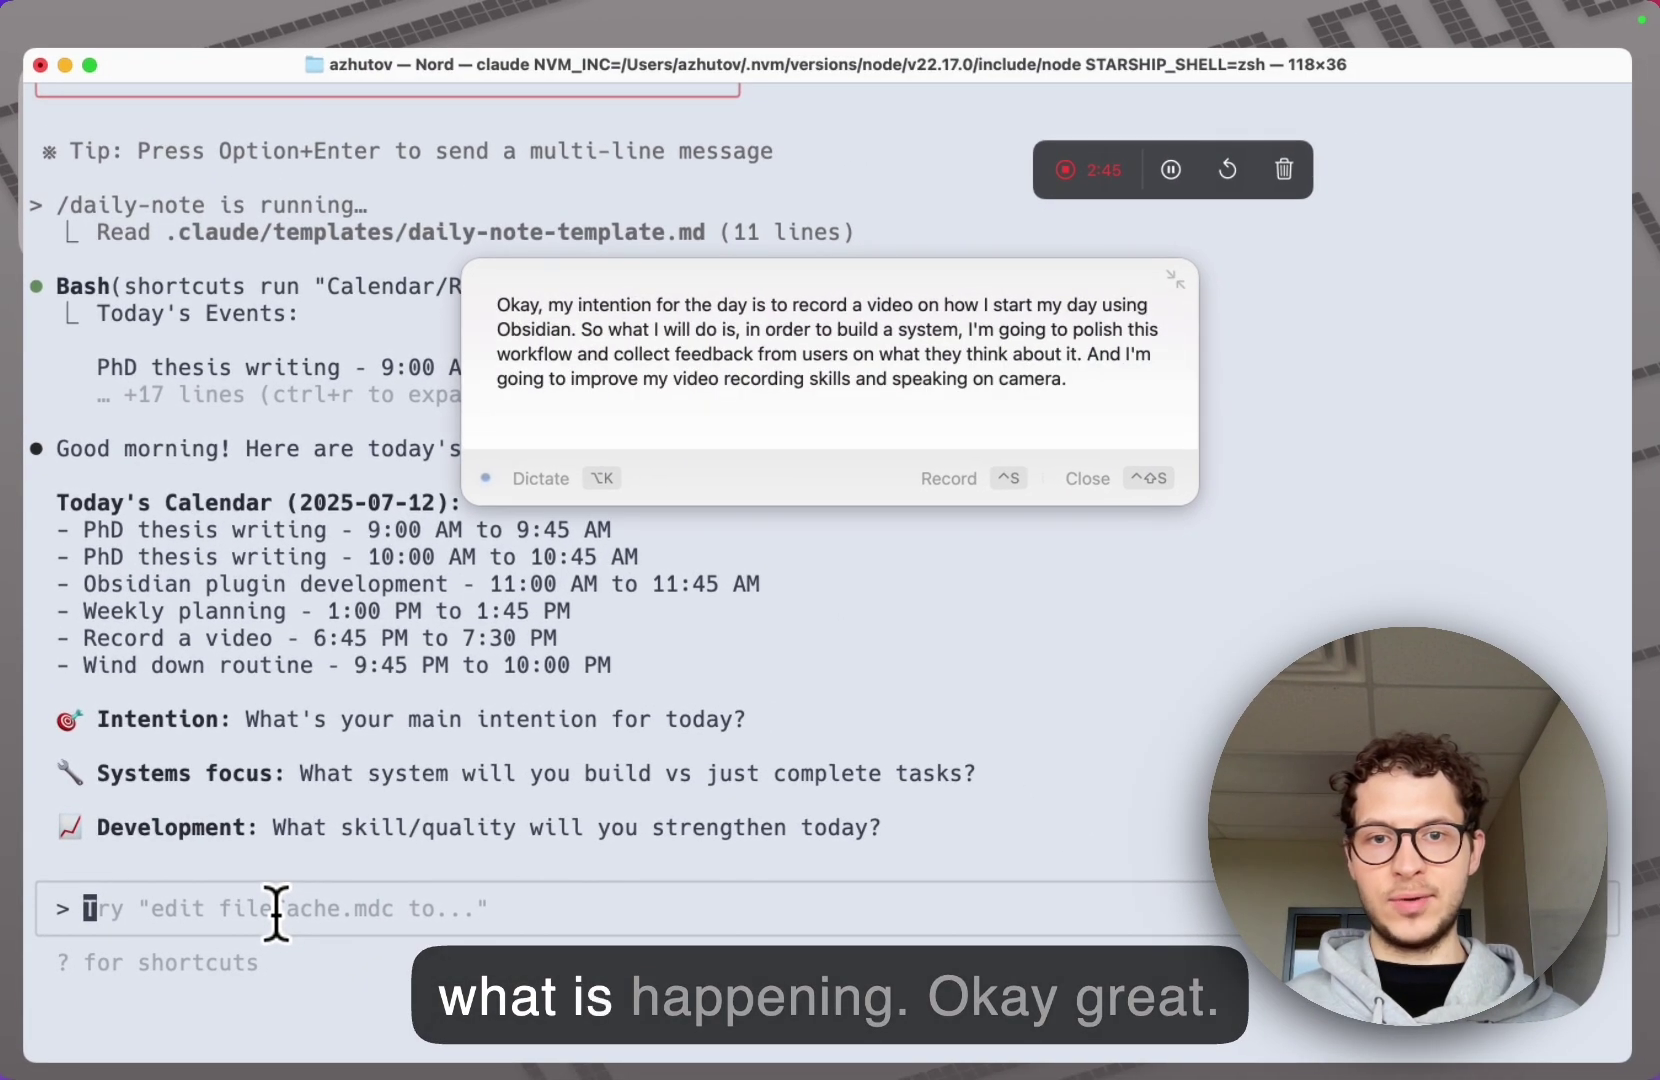
key(Return)
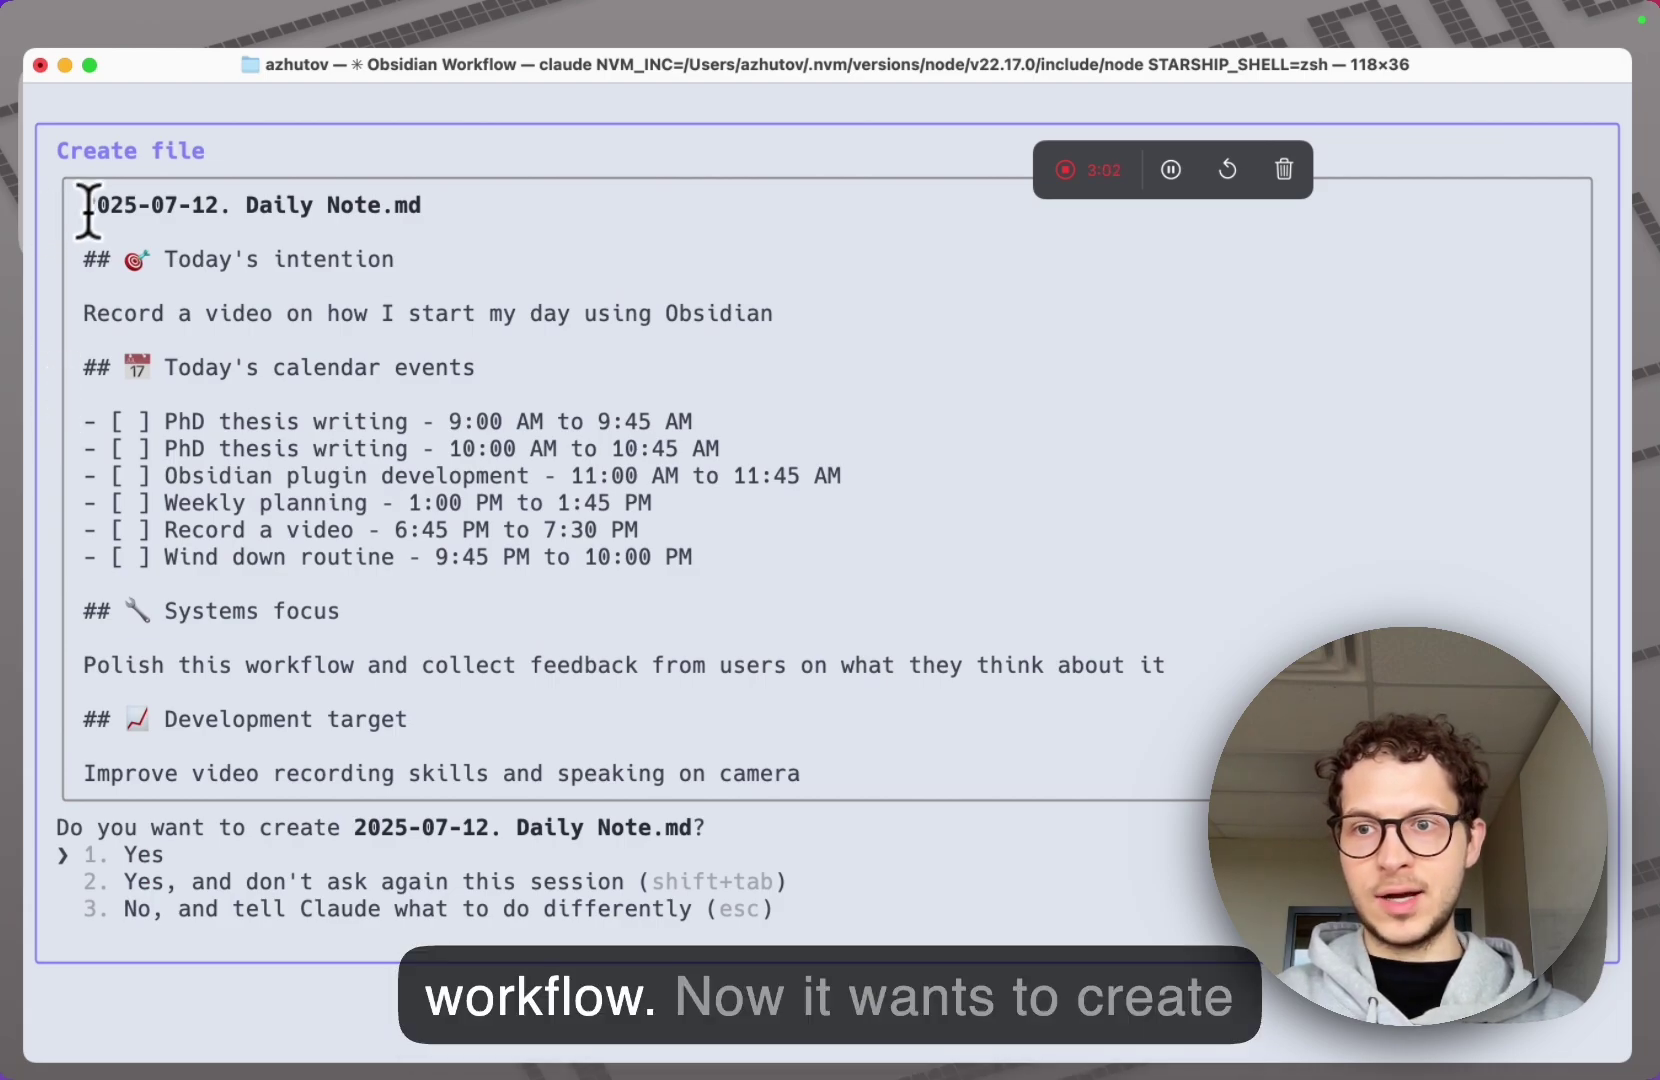
Review the proposed 2025-07-12 daily note, highlighting its file name and six calendar tasks
drag(83, 207, 465, 204)
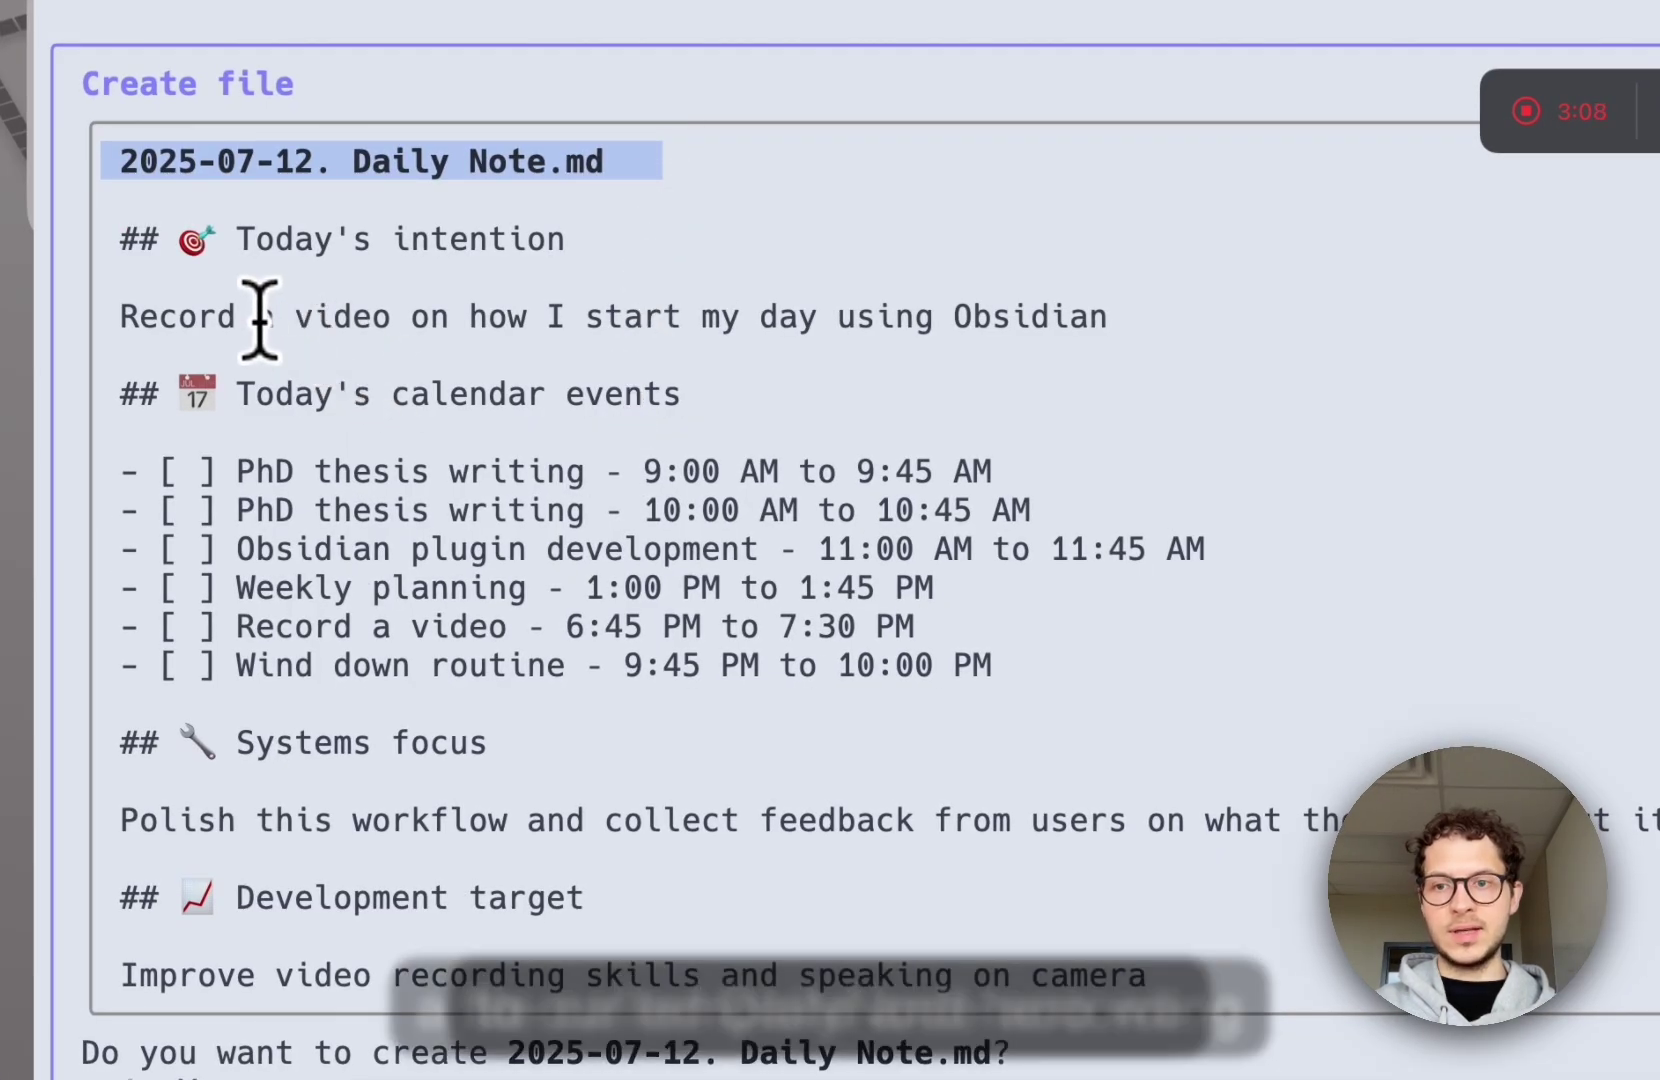
drag(979, 562, 116, 340)
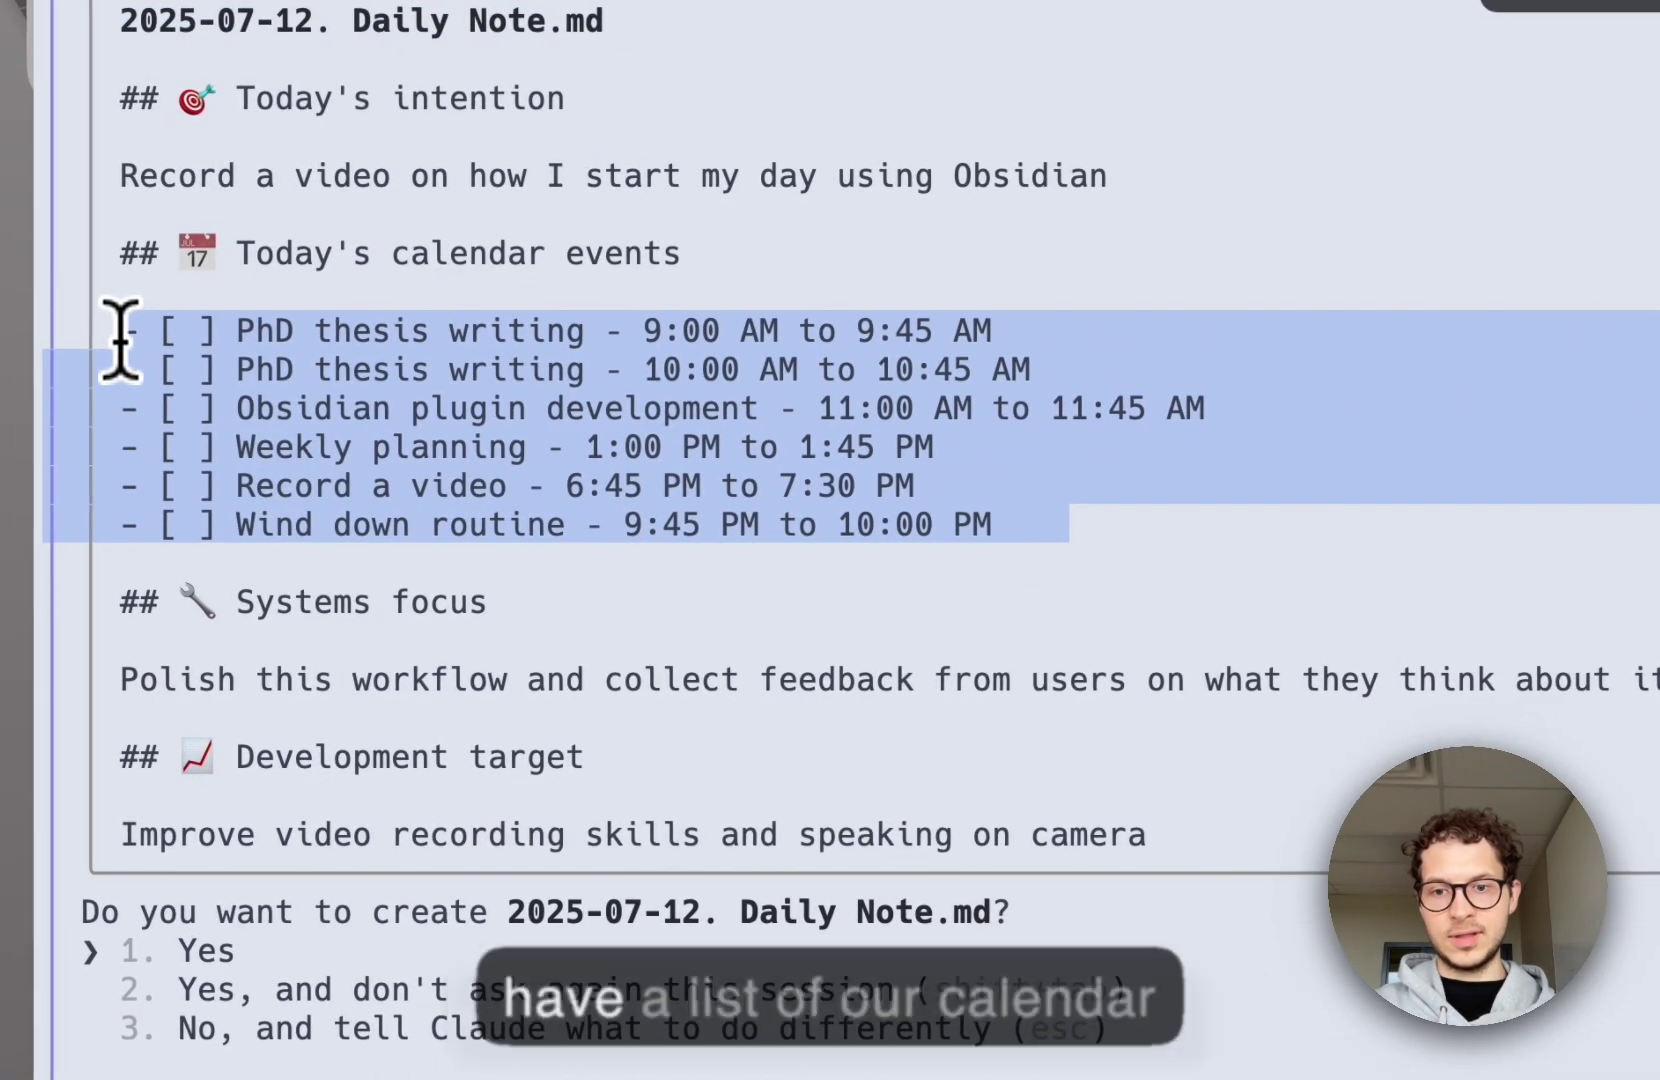
click(376, 643)
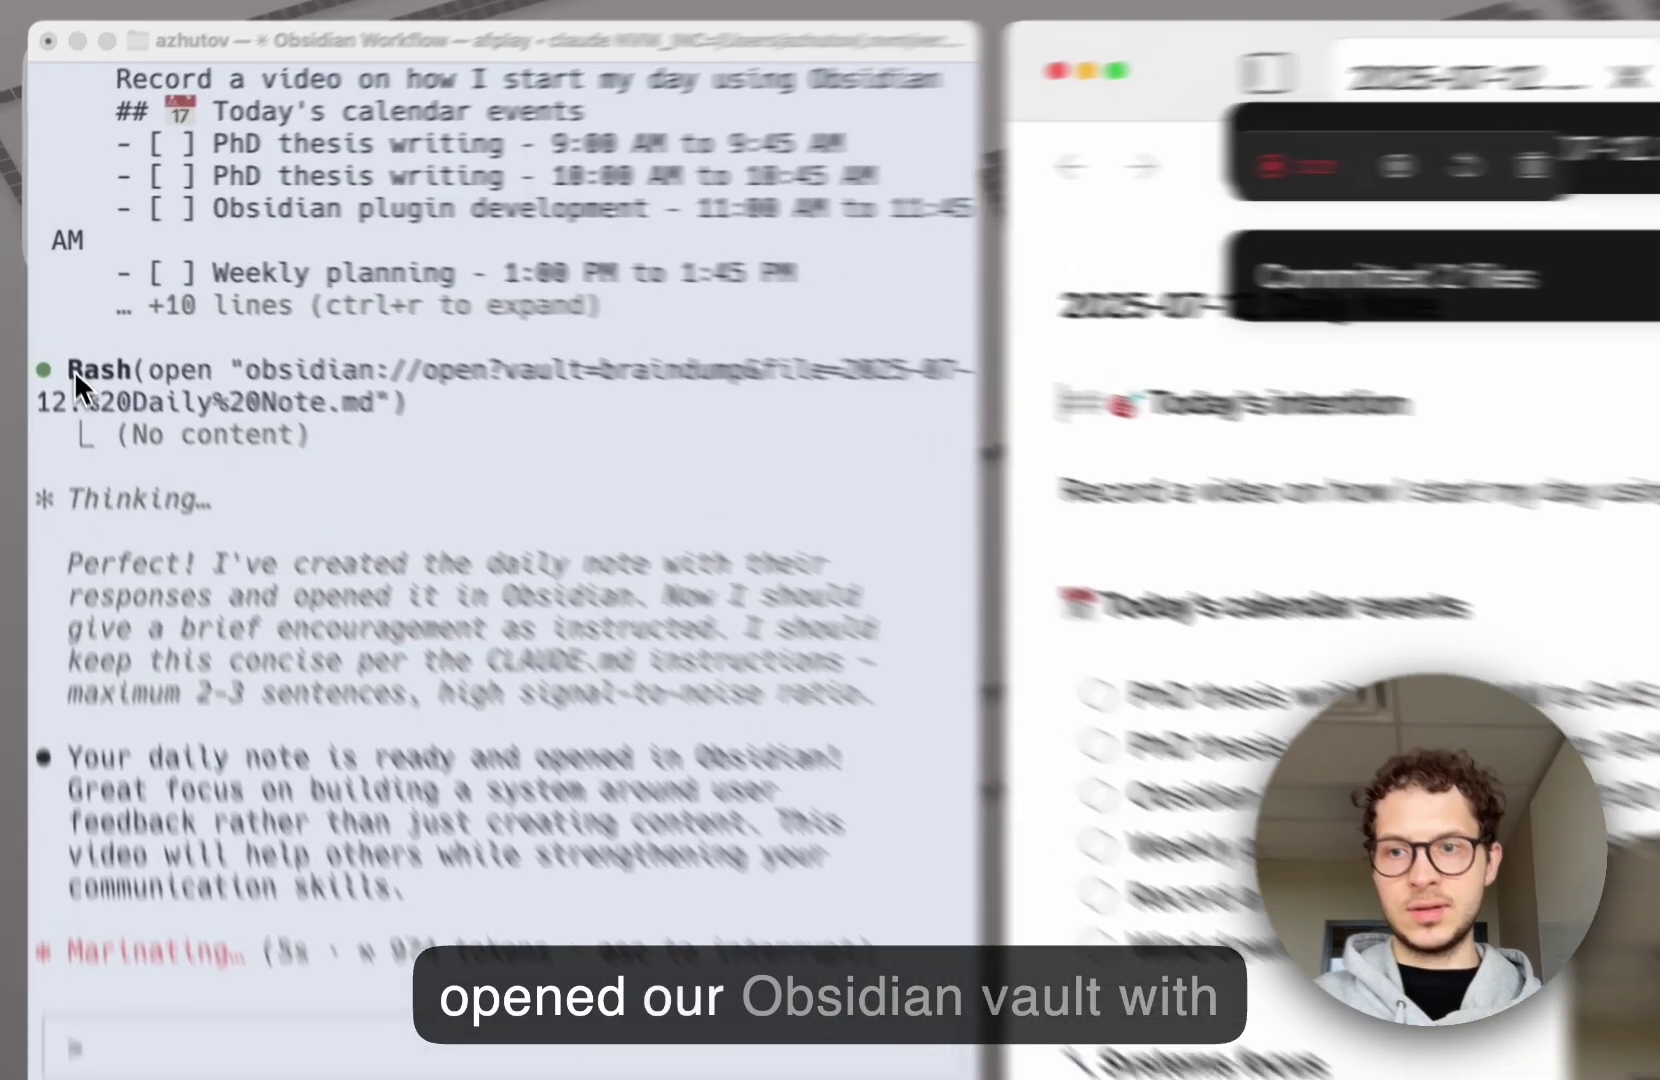
Switch to the 2025-07-12 note in Obsidian and highlight its intention sentence
drag(566, 471, 23, 417)
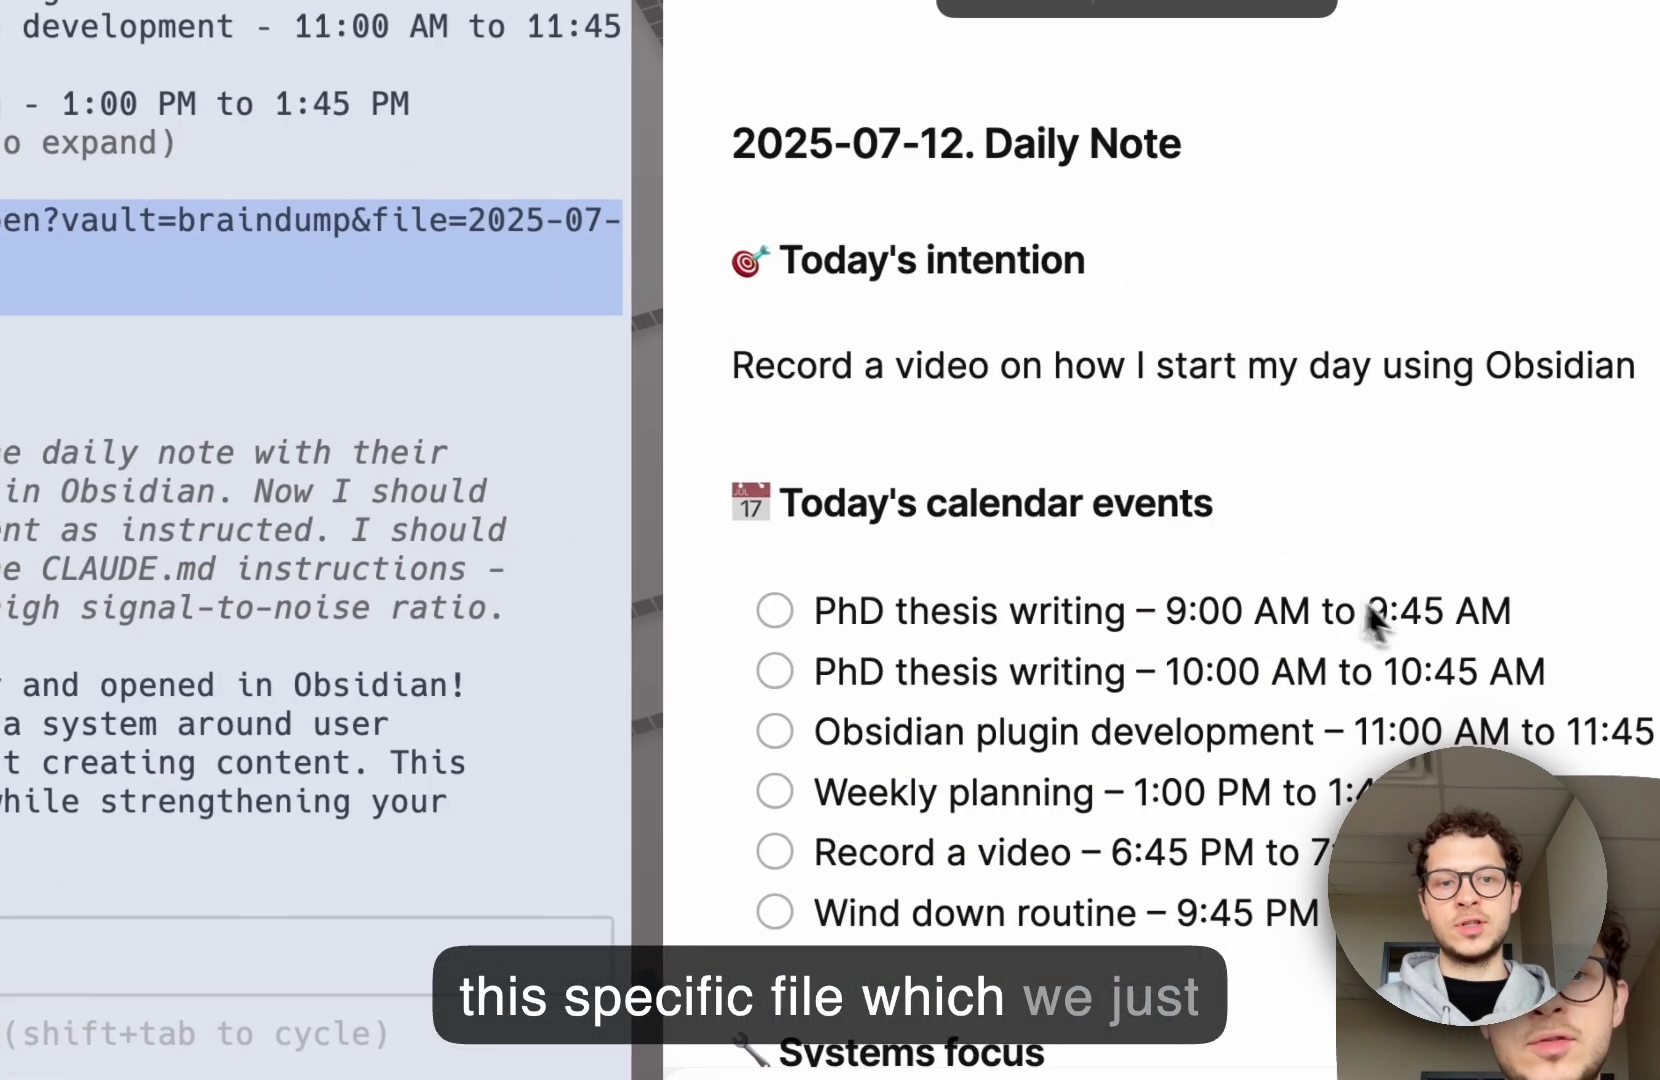
click(1202, 554)
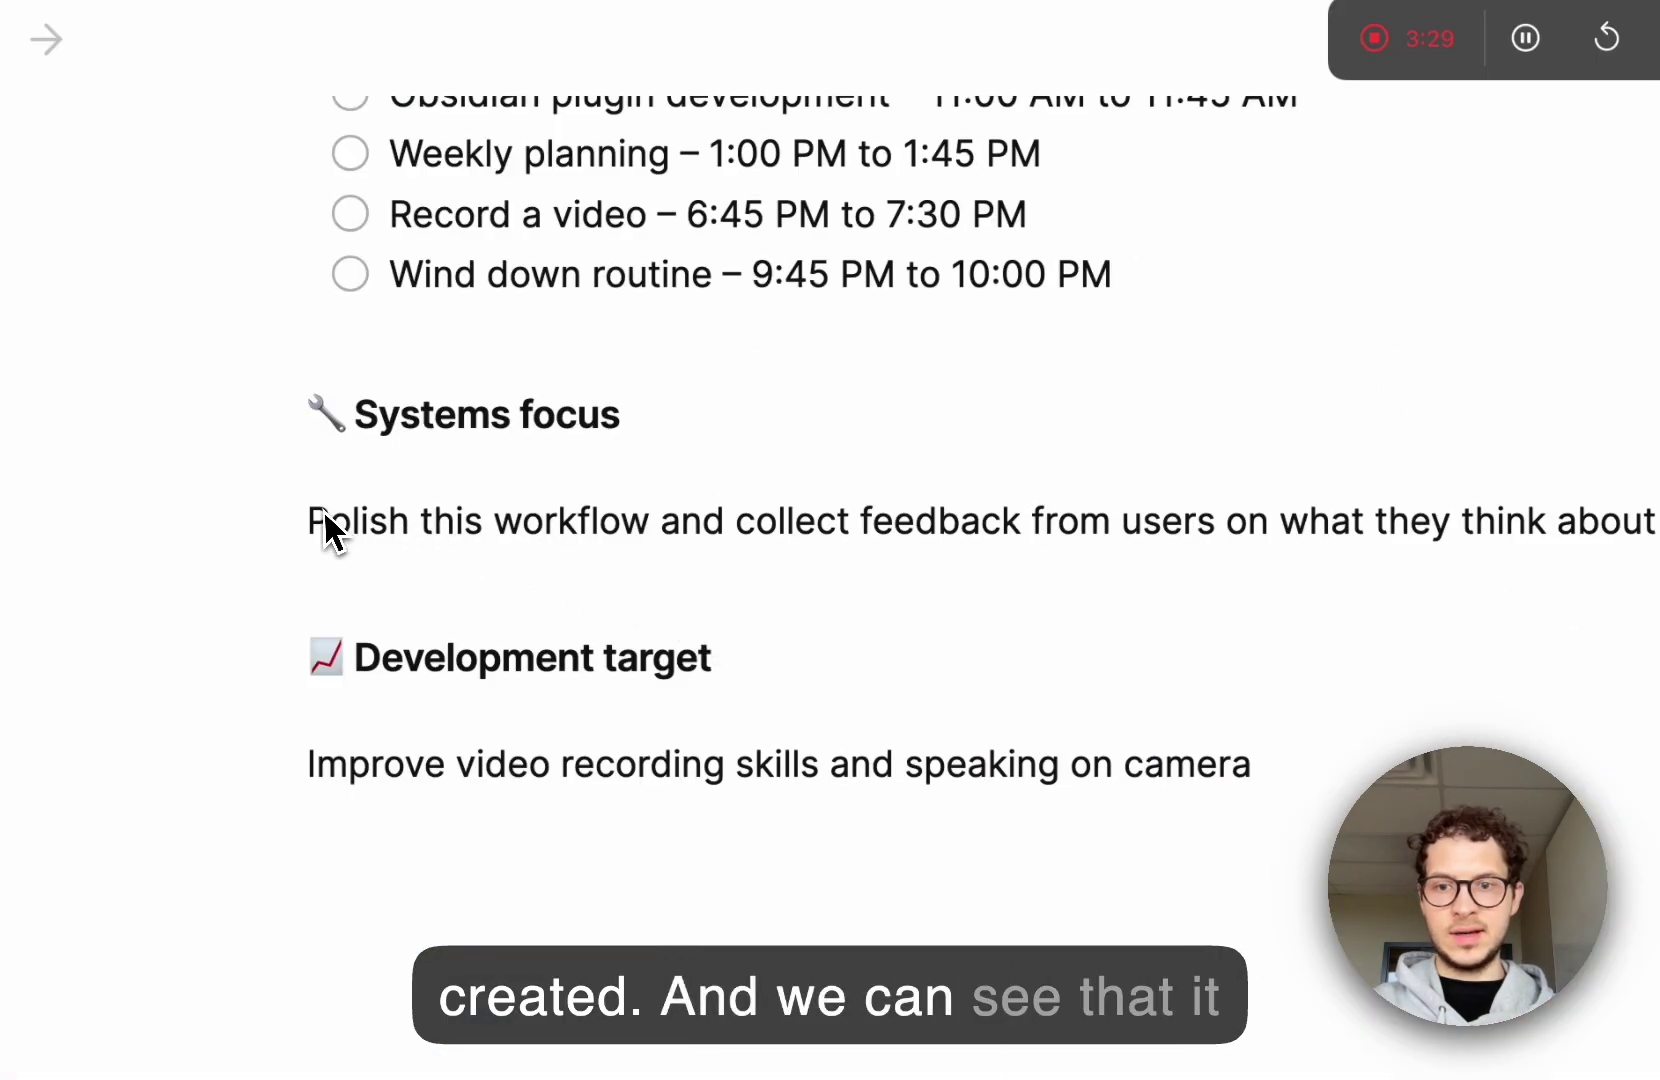
scroll(323, 509, up, 10)
drag(303, 435, 1342, 436)
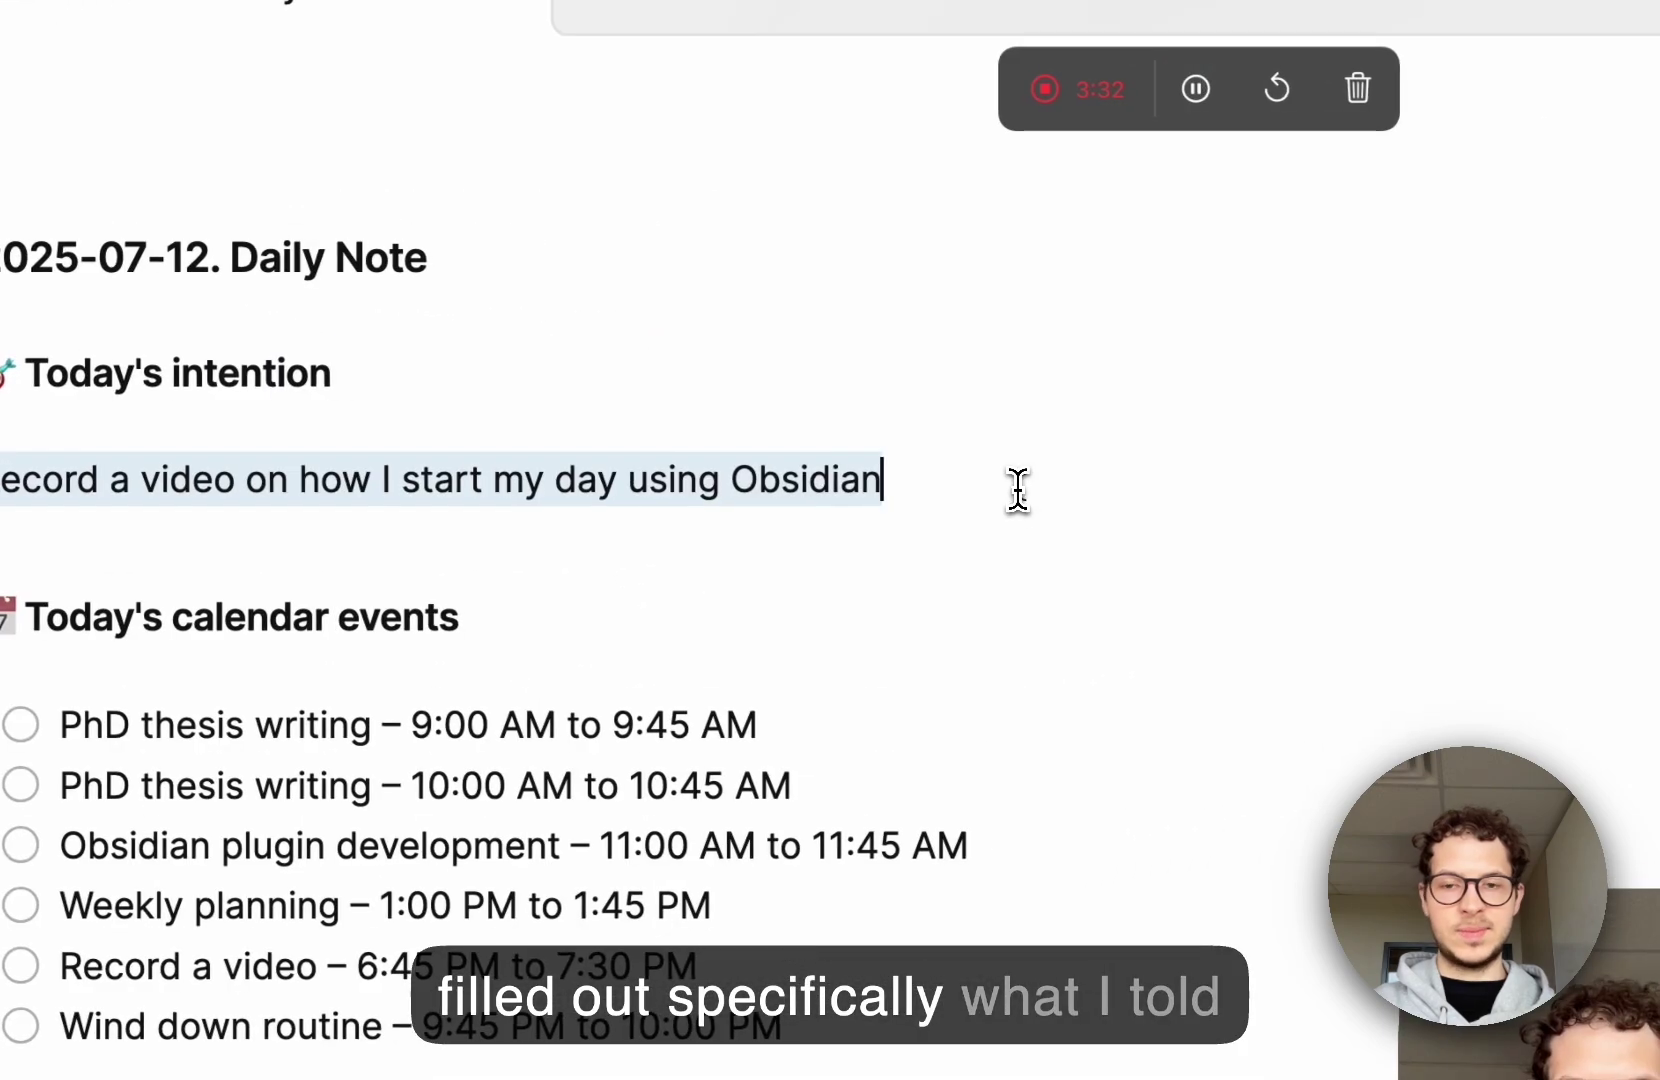
scroll(1019, 490, down, 3)
scroll(1019, 490, down, 5)
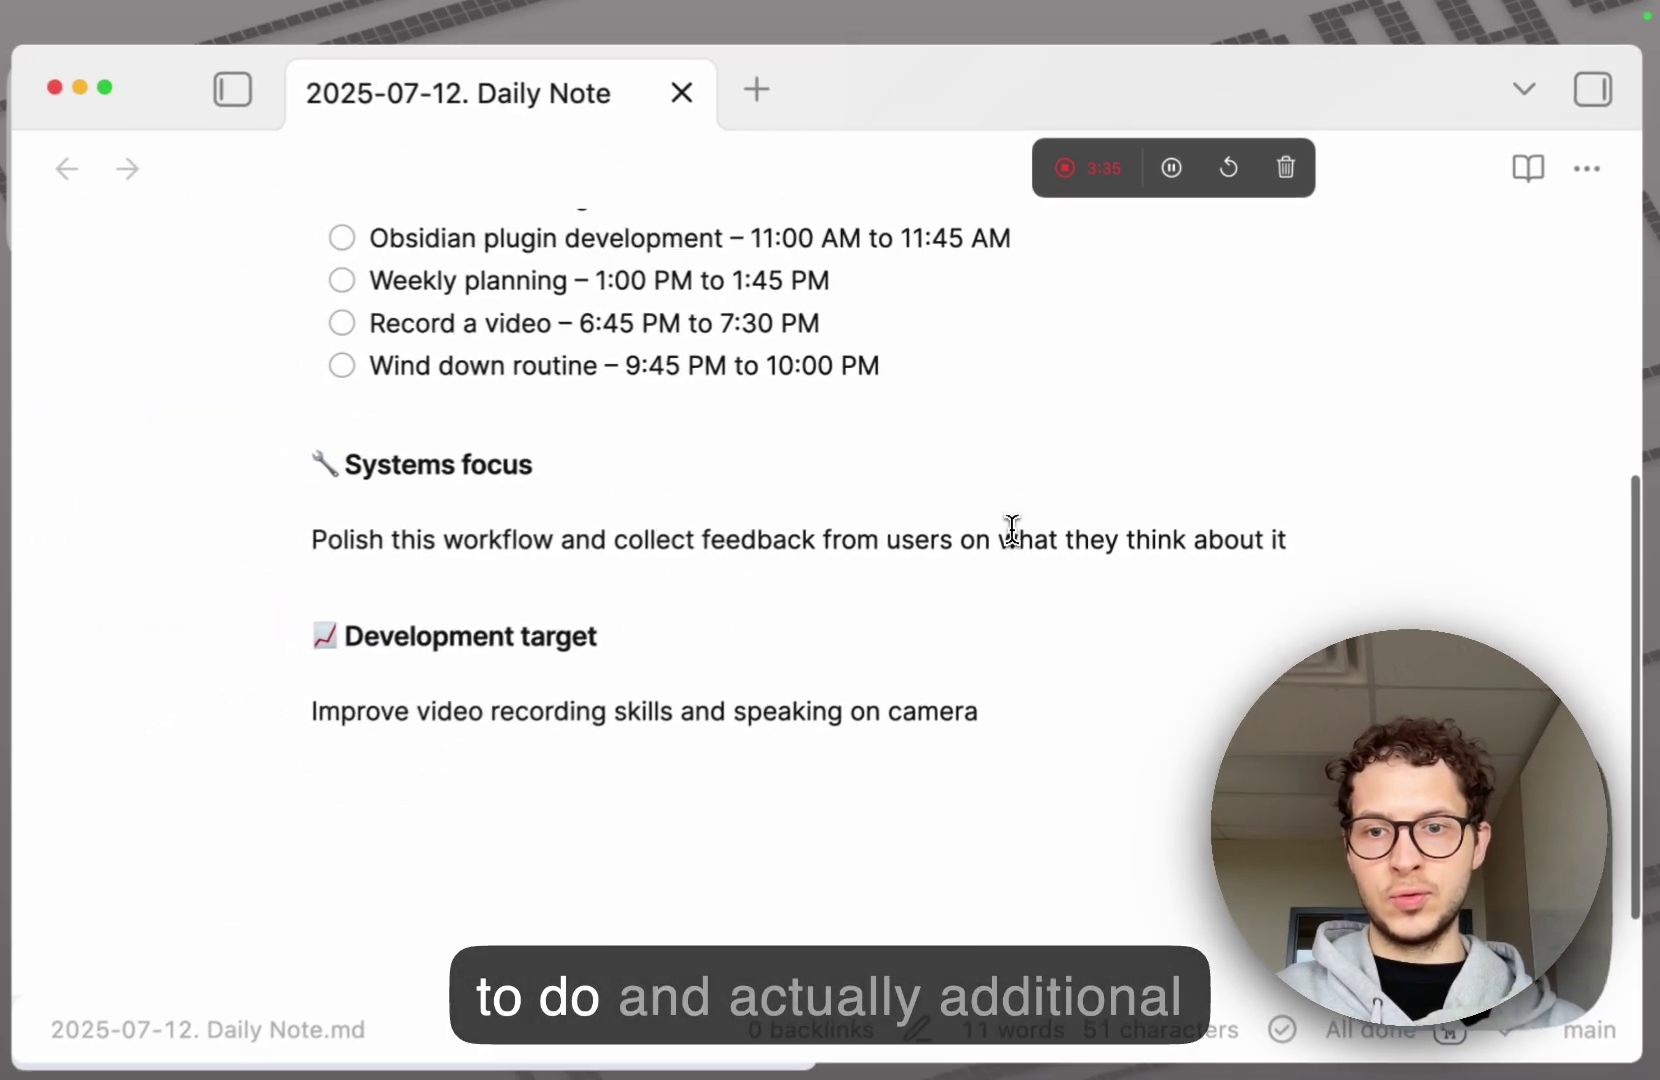
scroll(1011, 530, up, 3)
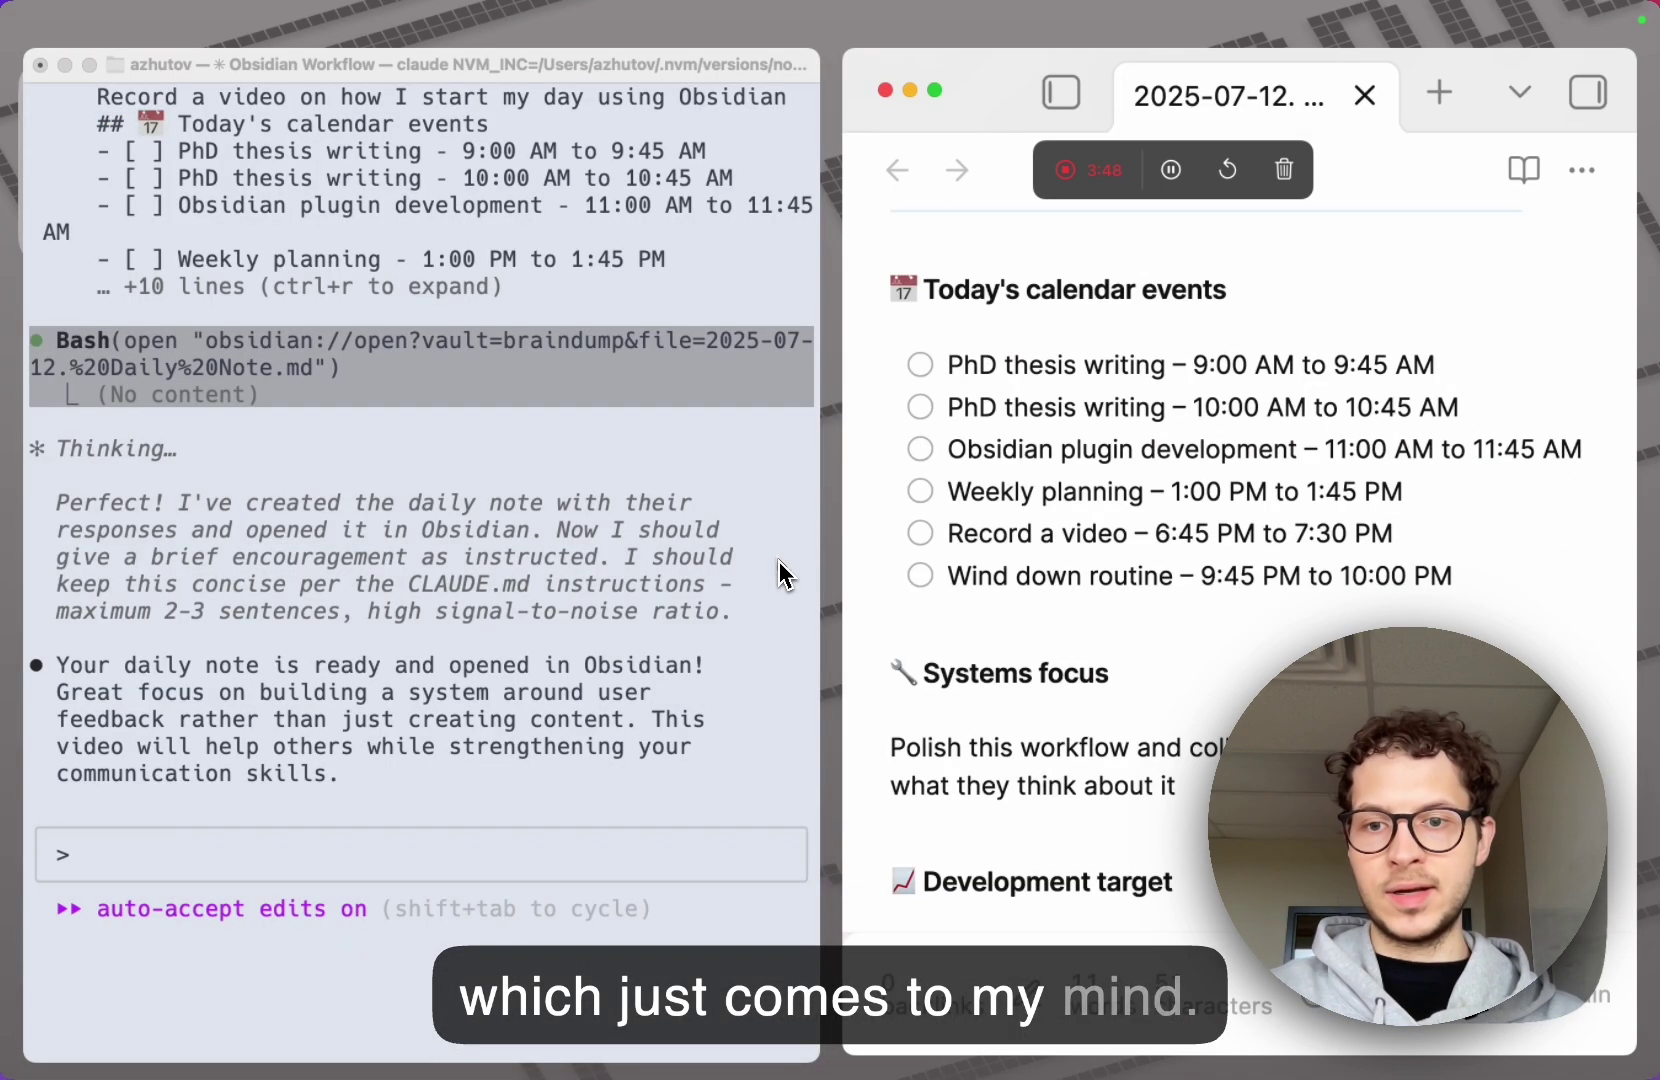
Dictate a new 'Go for a run' event for 5:00–6:00 PM
key(alt+k)
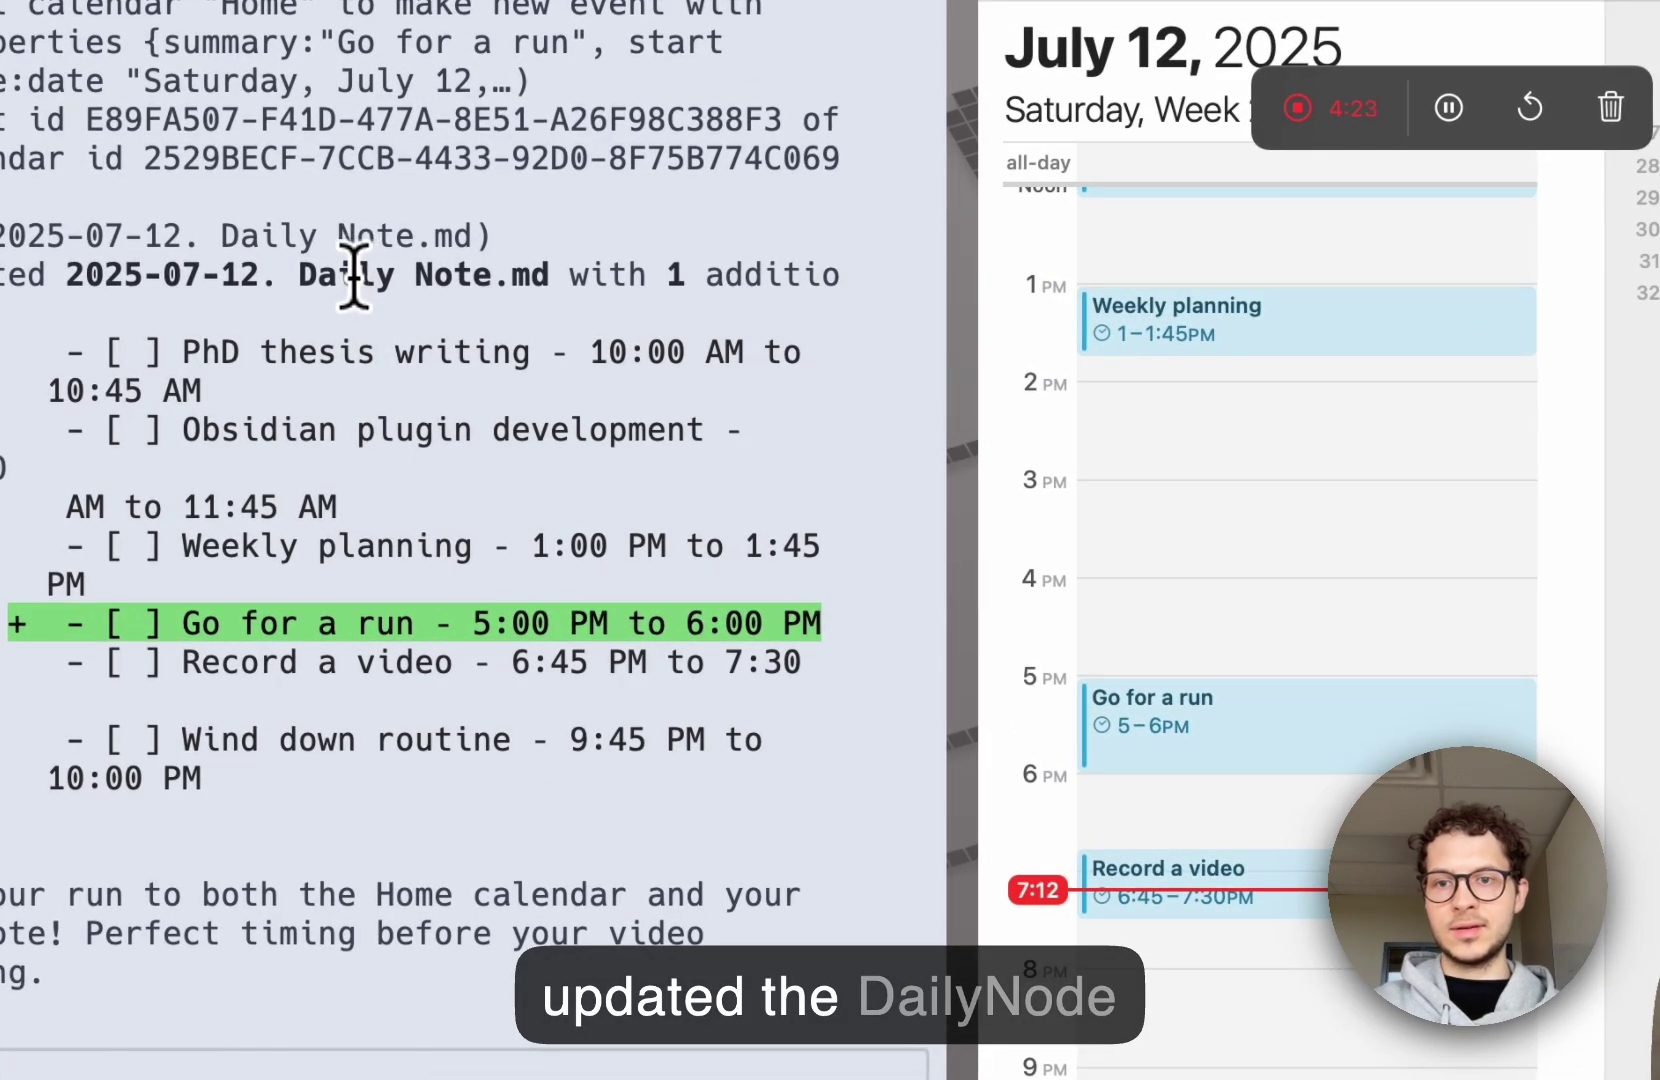
key(super+space)
text(o)
key(Return)
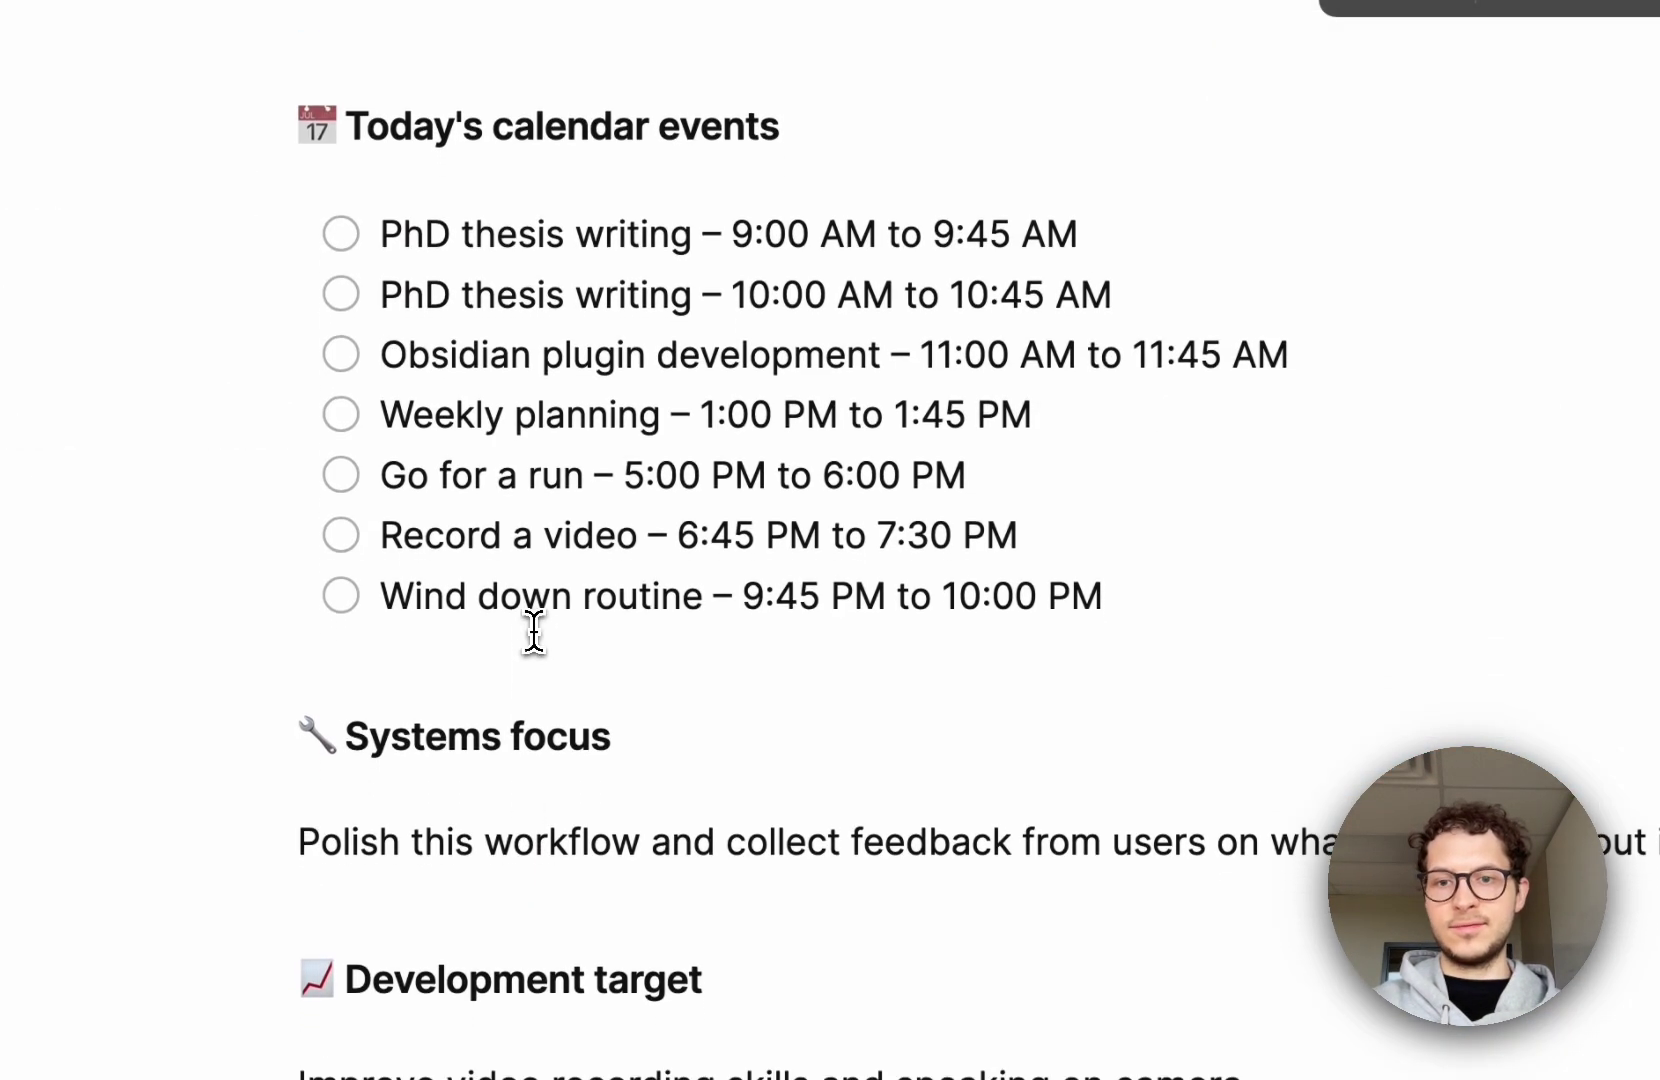